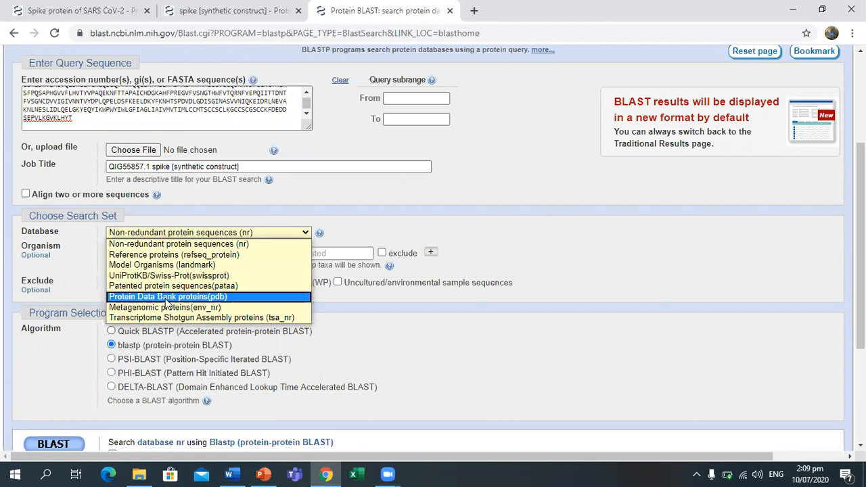
# Run the blastp search against the Protein Data Bank proteins (pdb) database, limited to the organism viruses (taxid:10239).
pyautogui.click(166, 298)
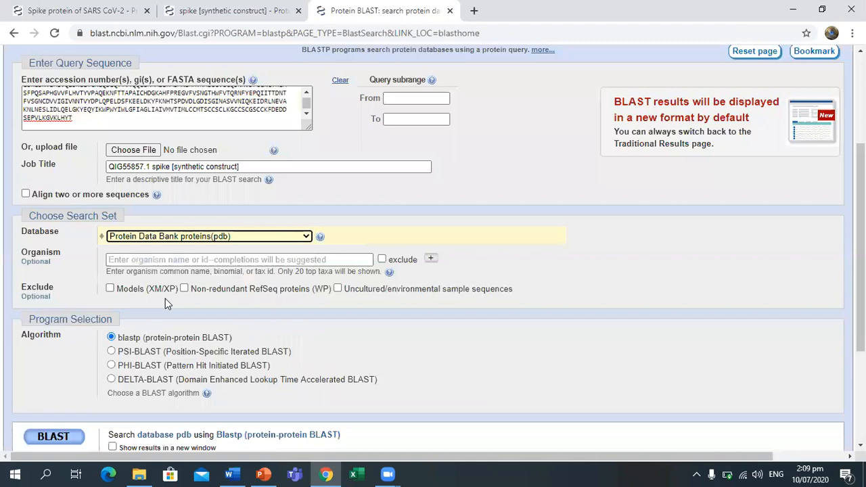
pyautogui.click(166, 261)
pyautogui.write('vir')
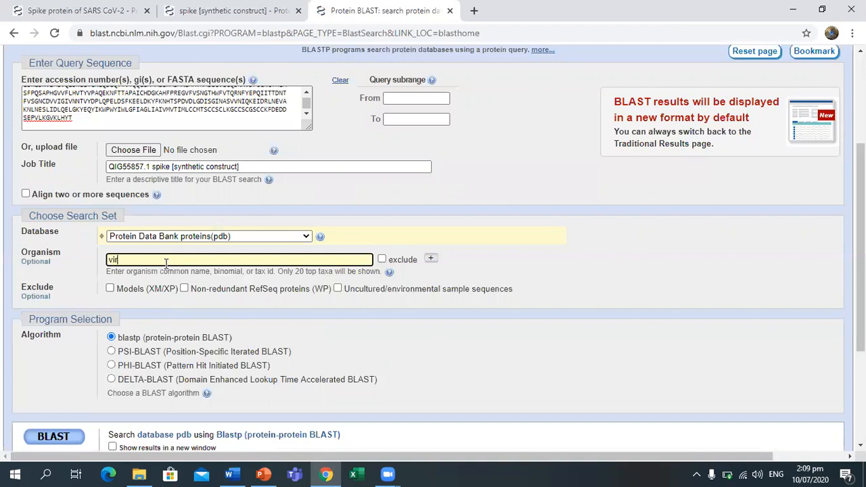
pyautogui.write('us')
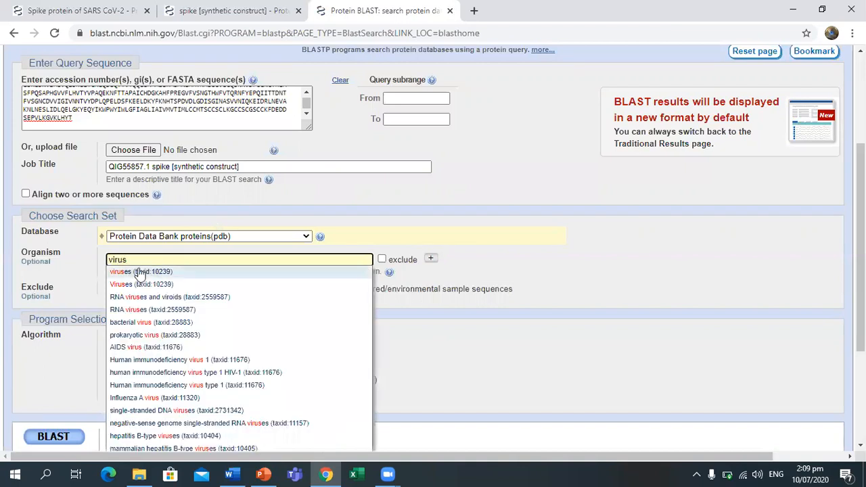
pyautogui.click(139, 271)
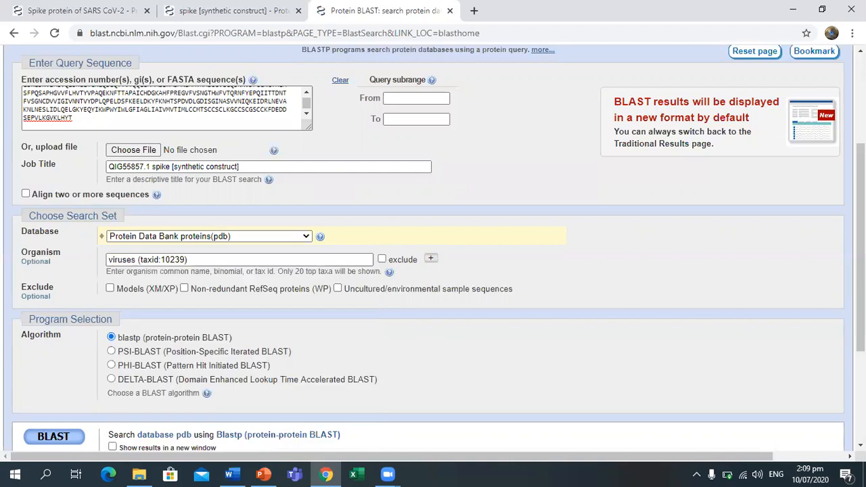
pyautogui.scroll(-2, 434, 271)
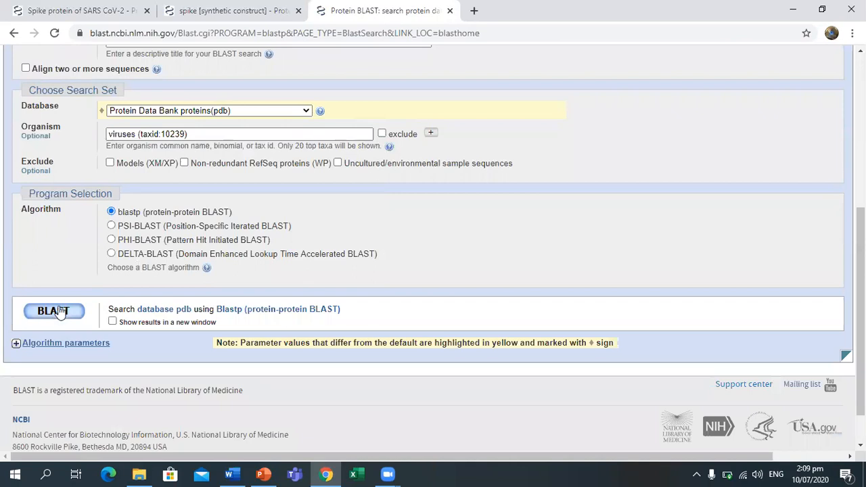
pyautogui.click(60, 311)
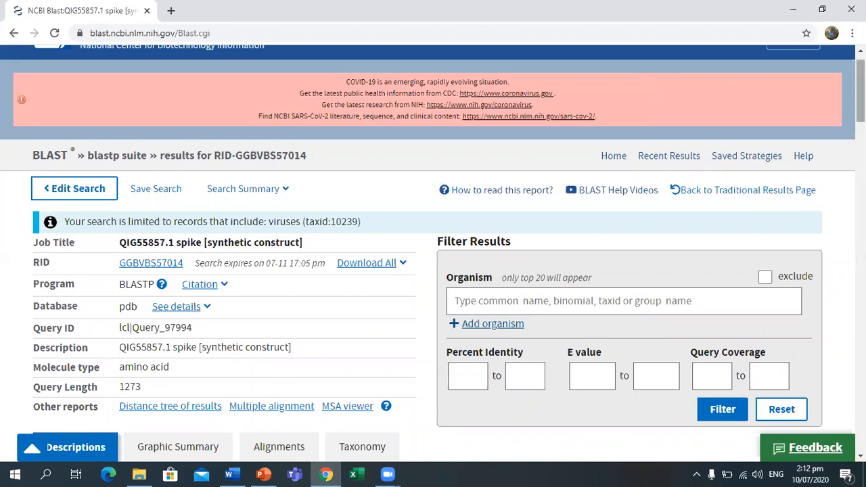
# Review the BLAST job summary, checking the database, query ID, description and query length.
pyautogui.scroll(1, 433, 254)
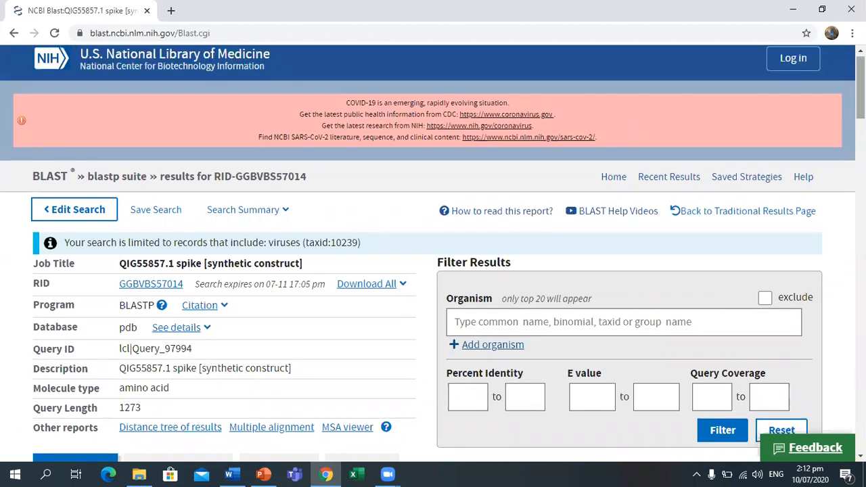
pyautogui.scroll(-1, 305, 197)
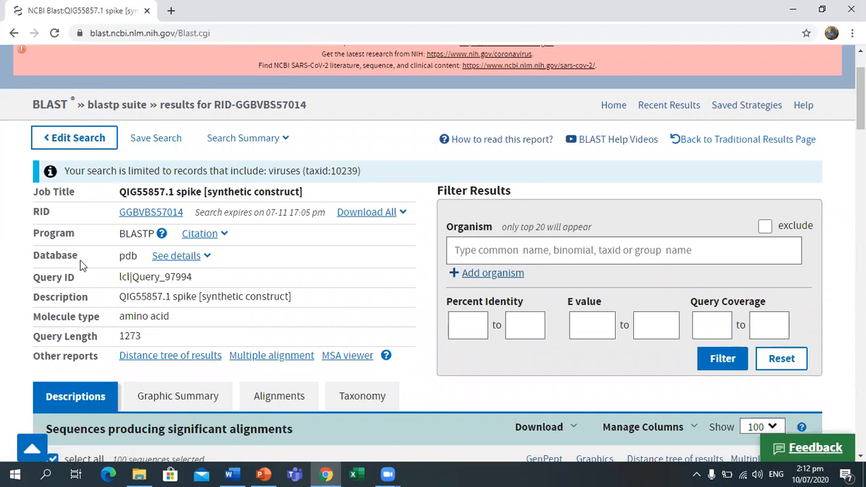
pyautogui.moveTo(120, 260); pyautogui.dragTo(131, 260)
pyautogui.doubleClick(188, 273)
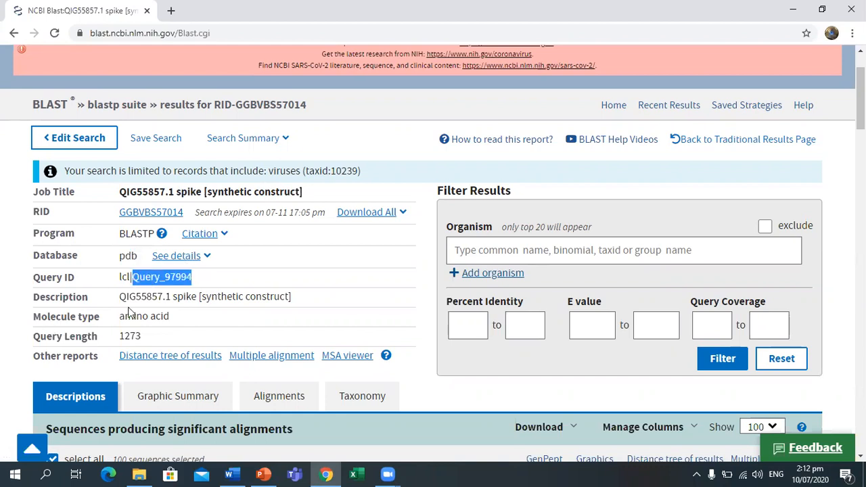
pyautogui.moveTo(126, 298); pyautogui.dragTo(264, 319)
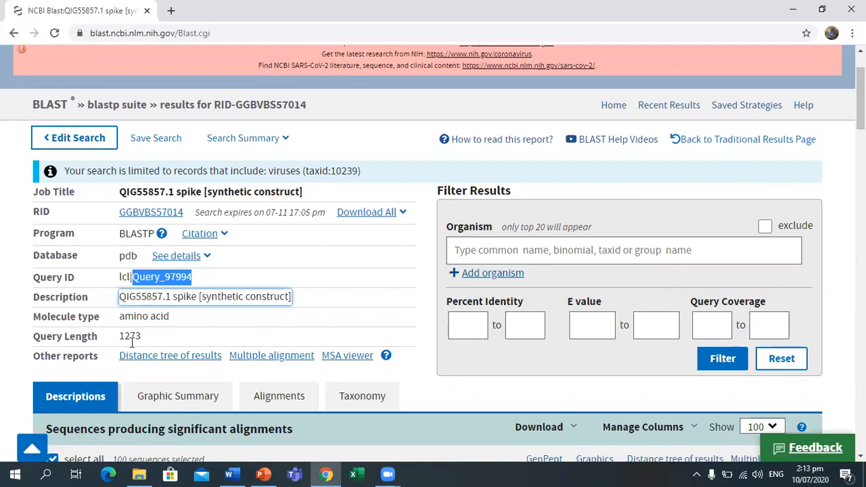
pyautogui.moveTo(142, 336); pyautogui.dragTo(122, 335)
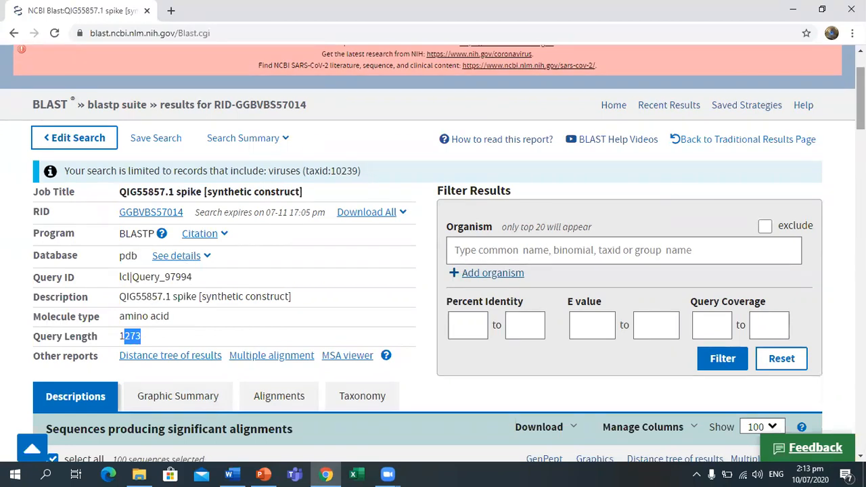
# Look through the sequences producing significant alignments and check the choices for how many sequences are shown.
pyautogui.scroll(-3, 433, 254)
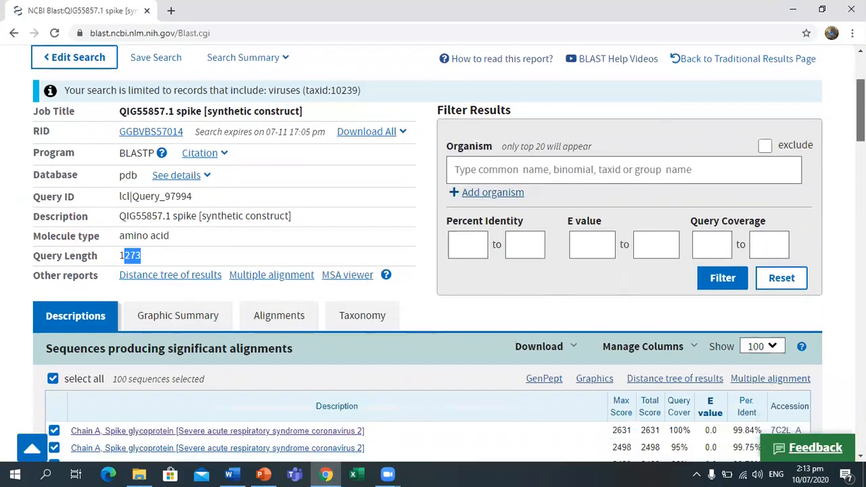
pyautogui.scroll(-2, 433, 254)
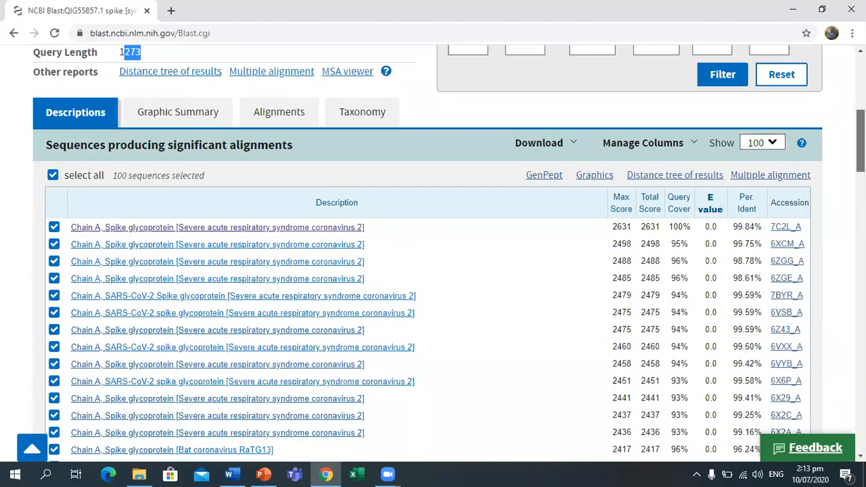
pyautogui.scroll(-1, 433, 253)
pyautogui.scroll(-1, 251, 145)
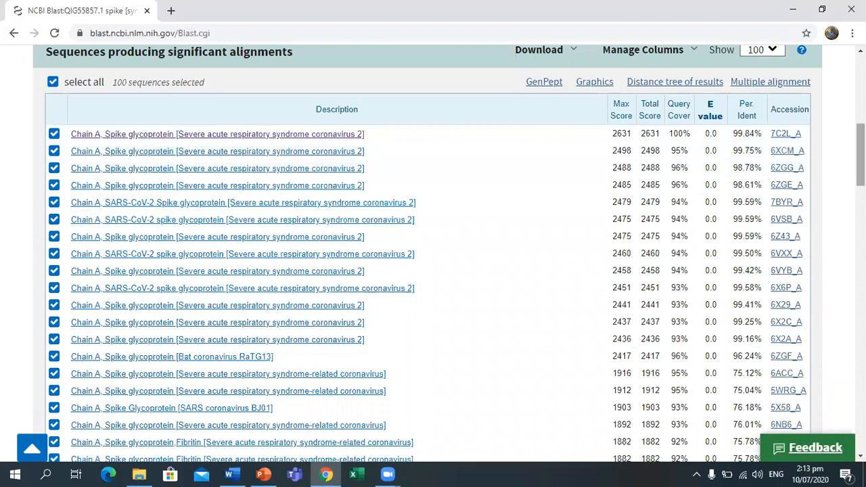
pyautogui.scroll(2, 746, 159)
pyautogui.click(778, 147)
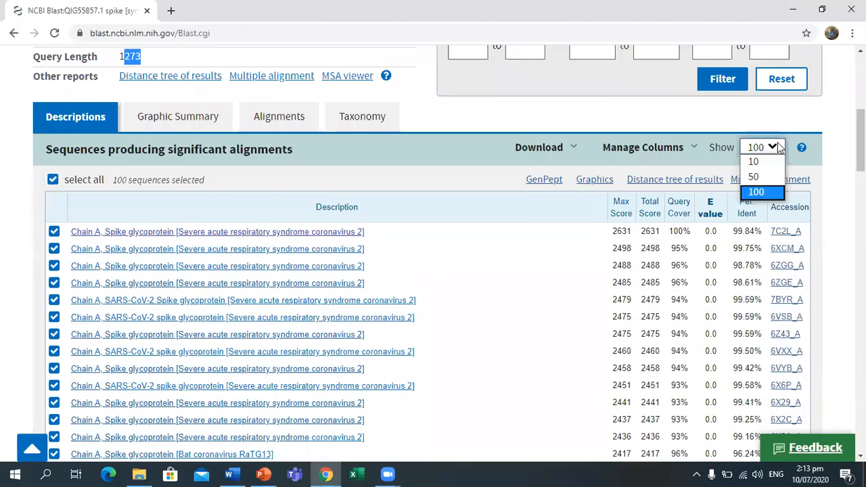
pyautogui.click(835, 160)
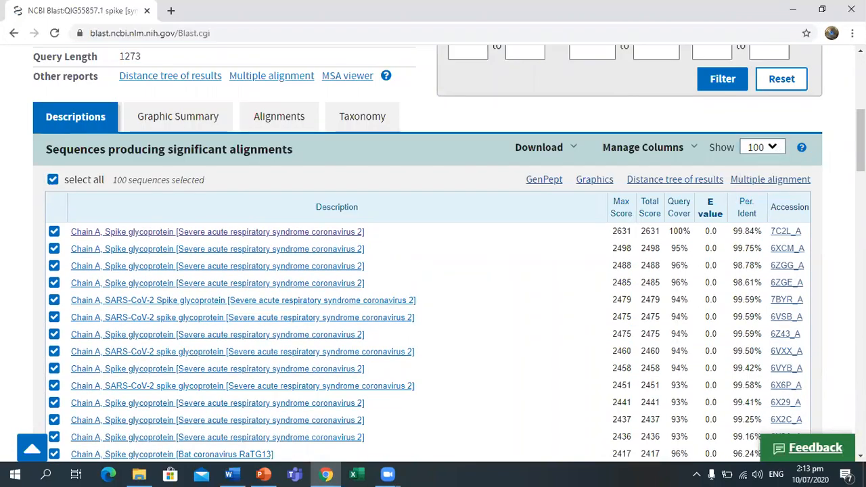
pyautogui.scroll(-10, 433, 254)
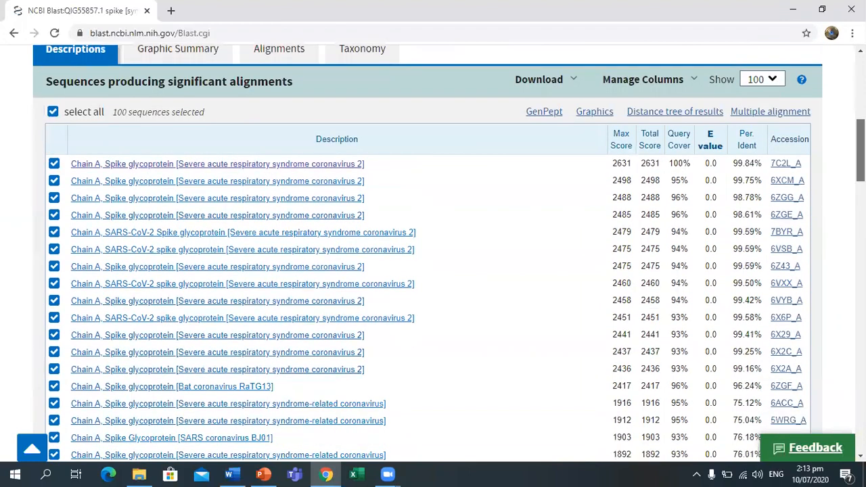
pyautogui.scroll(-5, 433, 254)
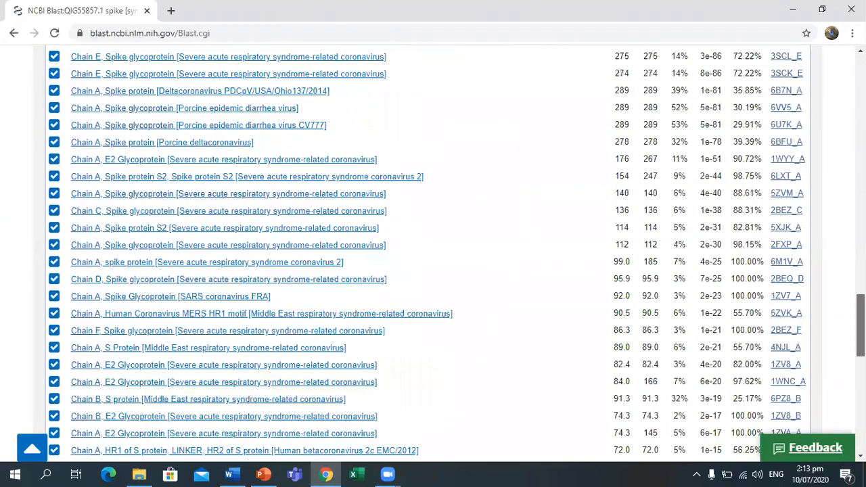
pyautogui.scroll(5, 433, 254)
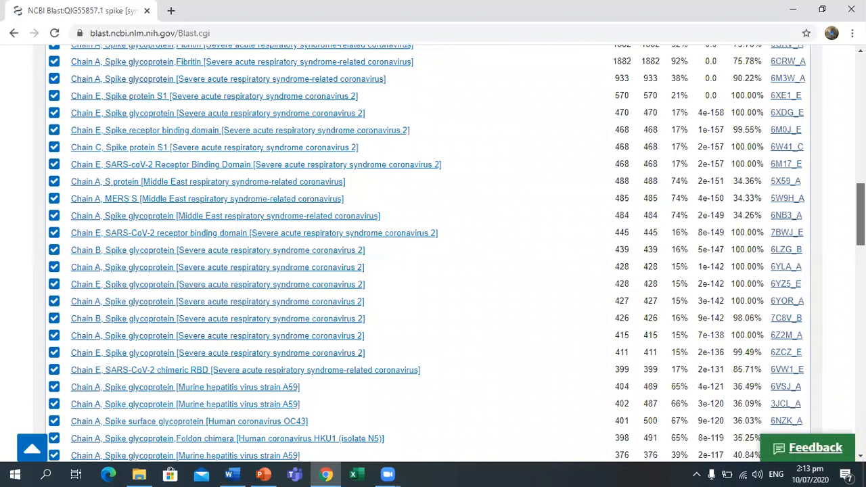
pyautogui.scroll(5, 401, 272)
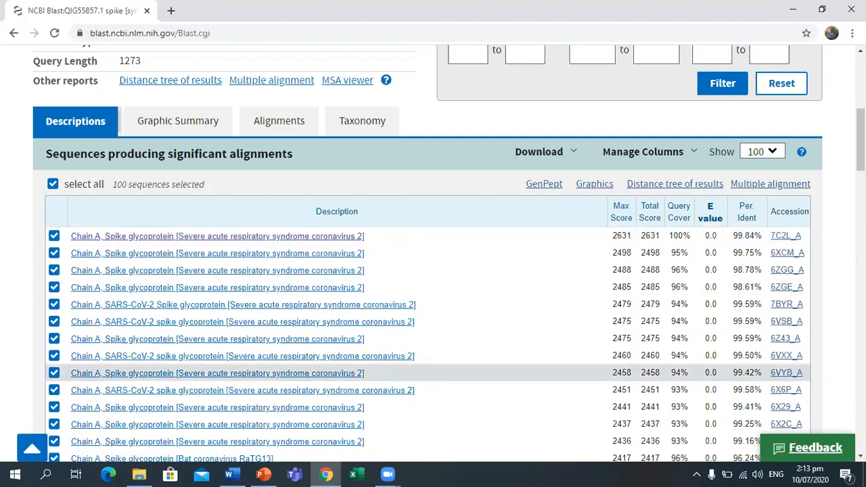
pyautogui.scroll(1, 433, 254)
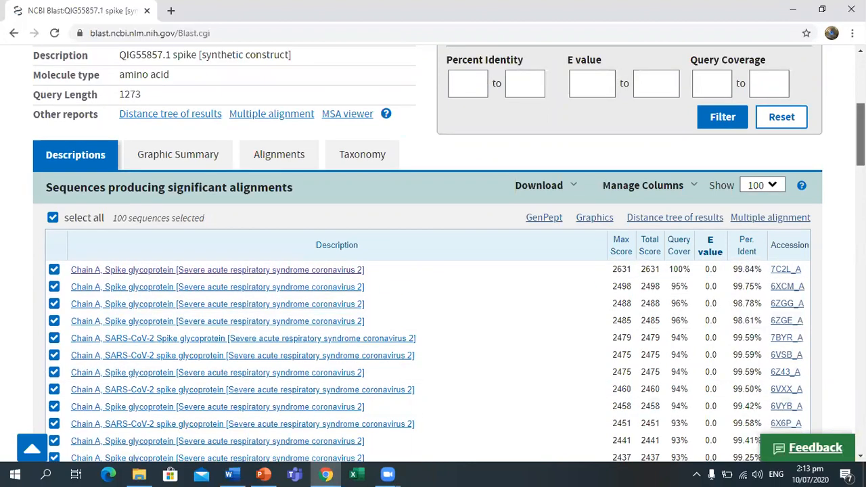
pyautogui.scroll(-2, 433, 254)
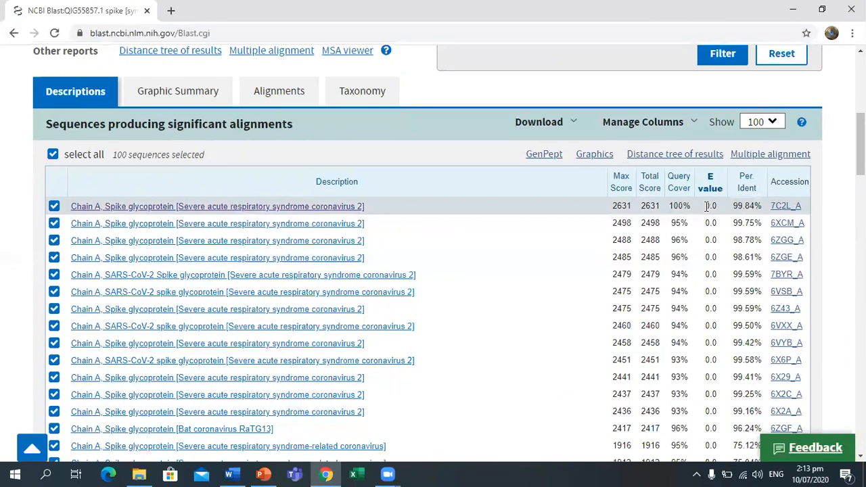
# Compare the query cover, E value and percent identity of the hits, starting with the first spike glycoprotein entry.
pyautogui.moveTo(677, 207); pyautogui.dragTo(690, 206)
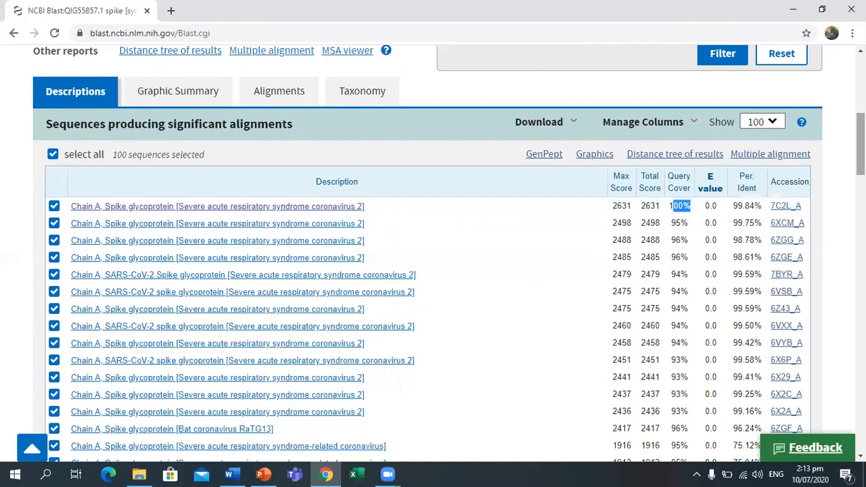
pyautogui.scroll(-1, 696, 149)
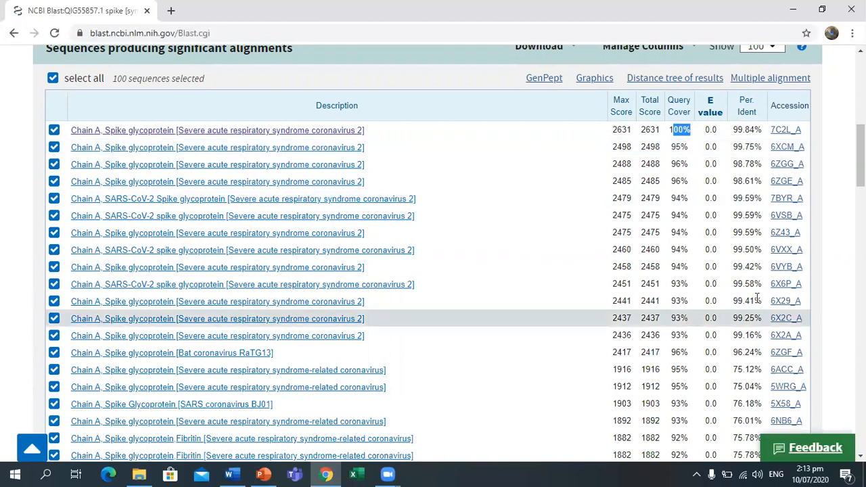
pyautogui.scroll(-1, 433, 301)
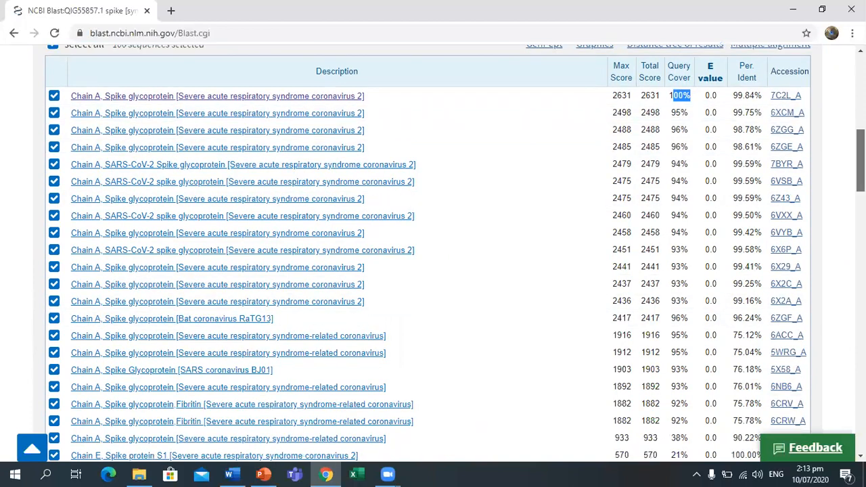
pyautogui.scroll(-4, 433, 271)
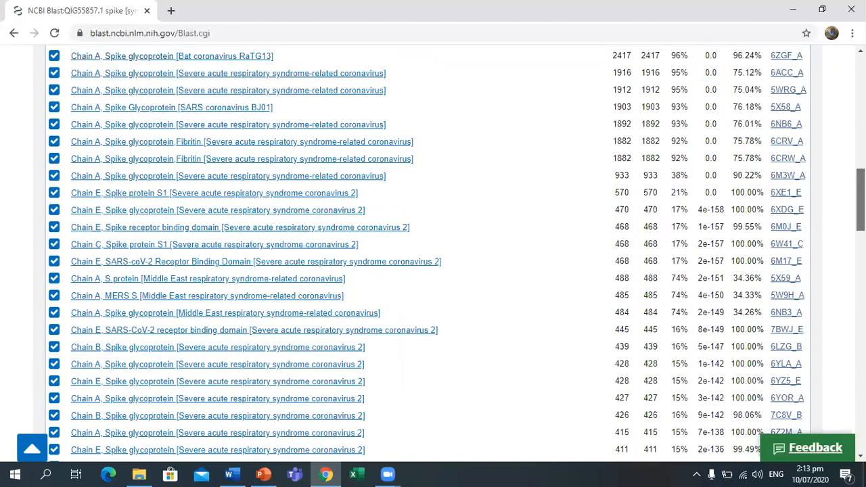
pyautogui.scroll(-5, 636, 318)
pyautogui.scroll(-5, 678, 367)
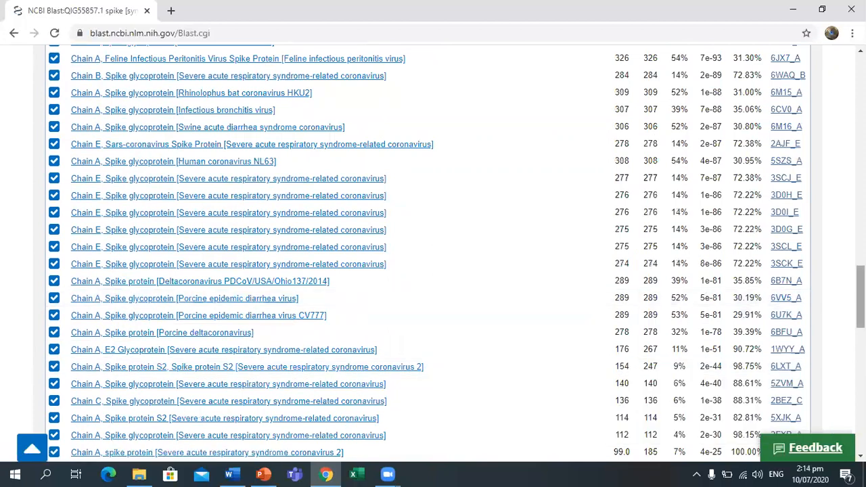
pyautogui.scroll(15, 772, 182)
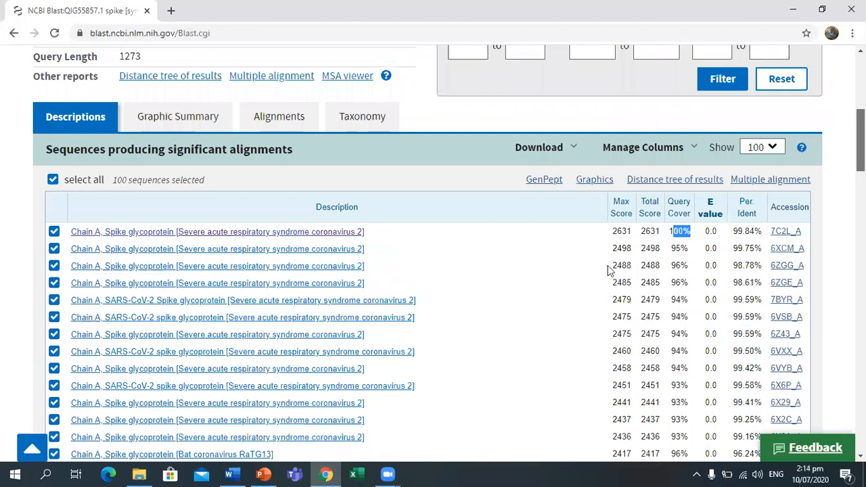
pyautogui.scroll(1, 608, 271)
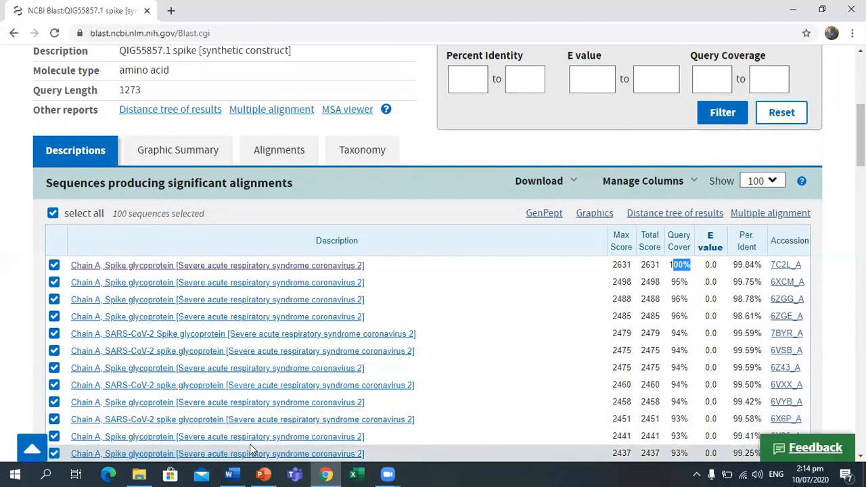
# Open the record of the first hit, accession 7C2L_A, in a new tab and display its sequence in FASTA format.
pyautogui.rightClick(785, 268)
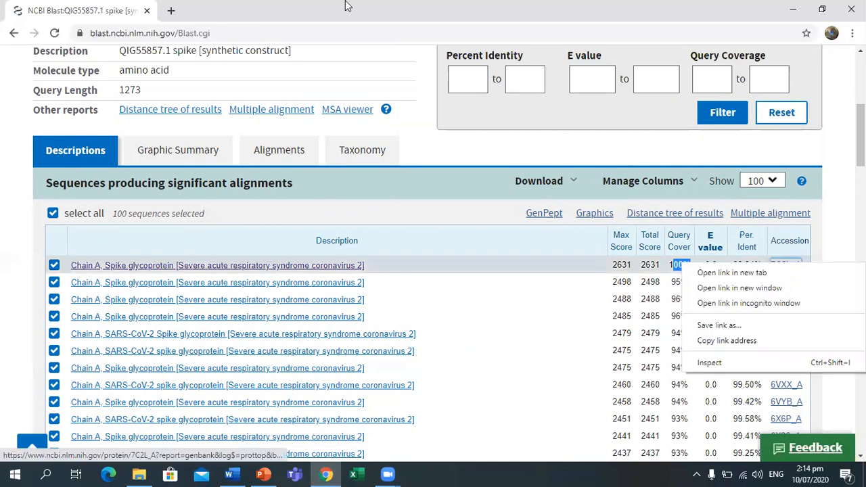
pyautogui.click(781, 273)
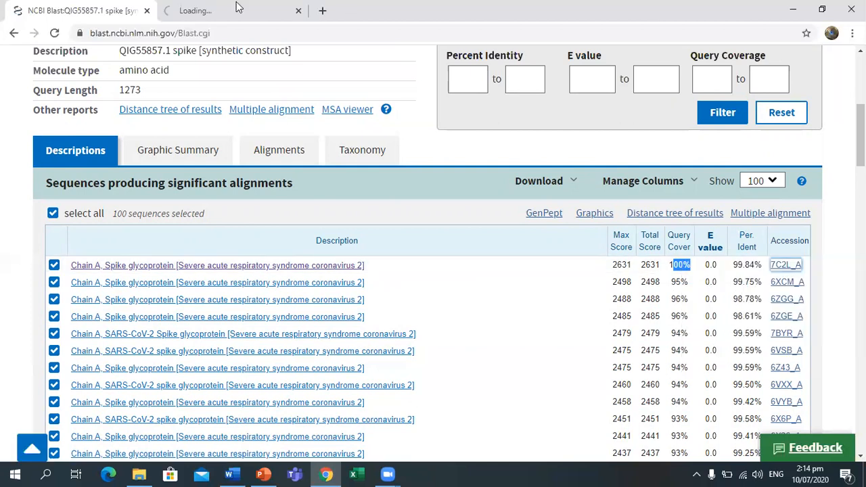
pyautogui.click(237, 8)
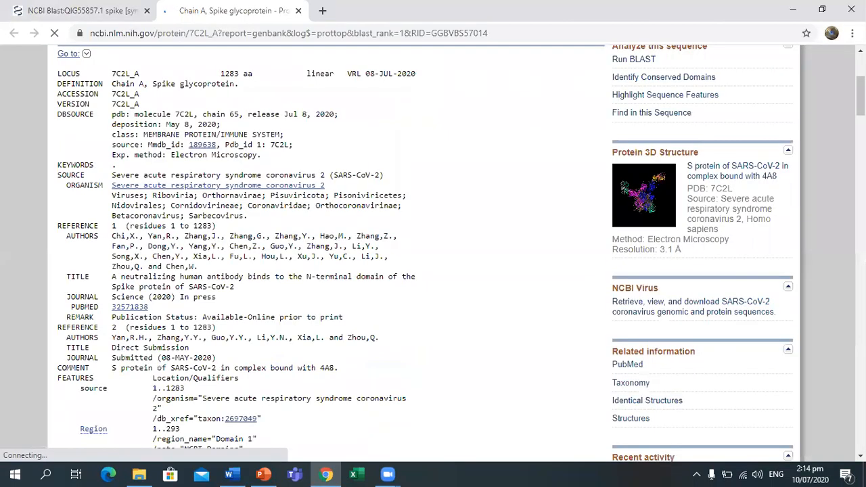
pyautogui.scroll(-5, 433, 254)
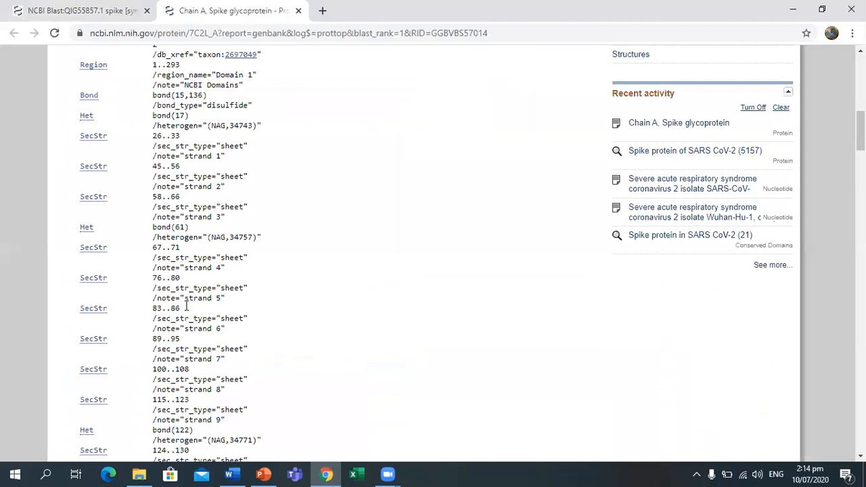
pyautogui.scroll(9, 186, 305)
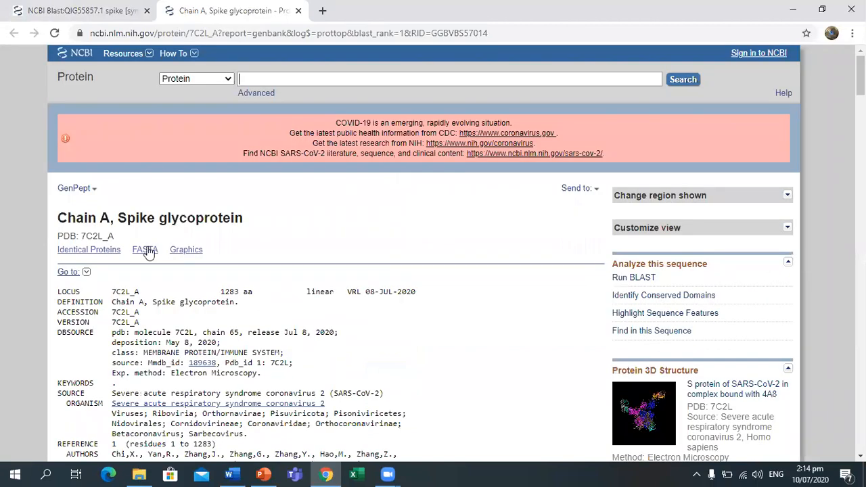
pyautogui.click(148, 251)
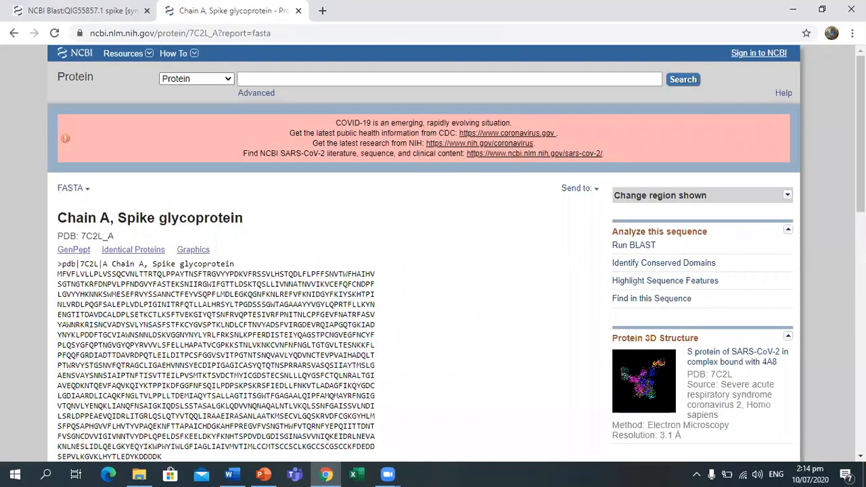
# Select the 7C2L_A FASTA record, check the sequences already collected in Phylogeny test.docx in Word, and close the record back in the browser.
pyautogui.scroll(-1, 262, 223)
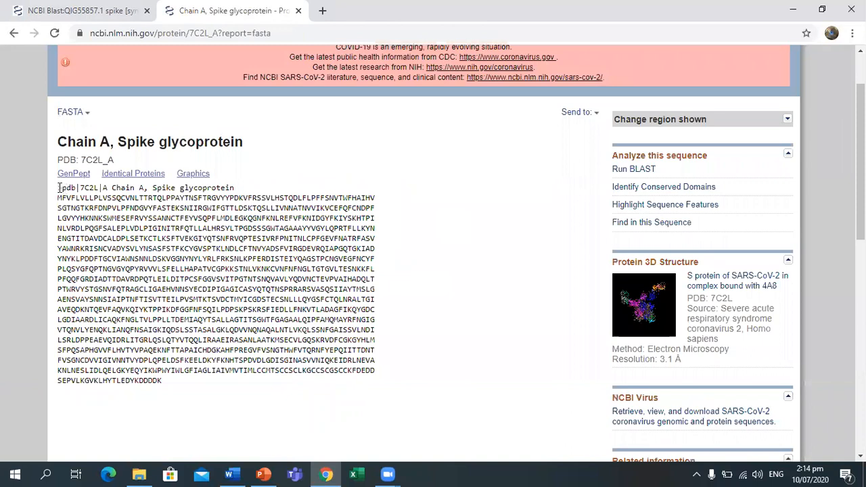
pyautogui.moveTo(57, 187)
pyautogui.mouseDown()
pyautogui.moveTo(166, 319)
pyautogui.moveTo(179, 387)
pyautogui.mouseUp()
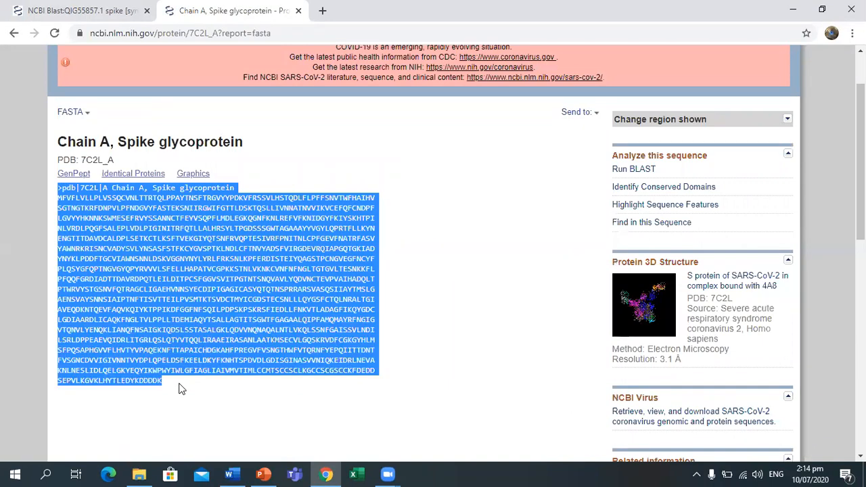
pyautogui.click(230, 474)
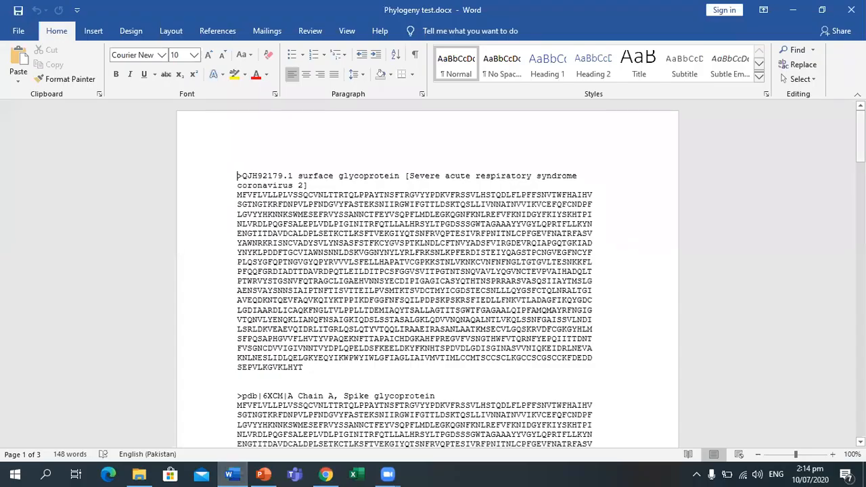
pyautogui.moveTo(860, 137)
pyautogui.mouseDown()
pyautogui.moveTo(860, 285)
pyautogui.moveTo(860, 149)
pyautogui.mouseUp()
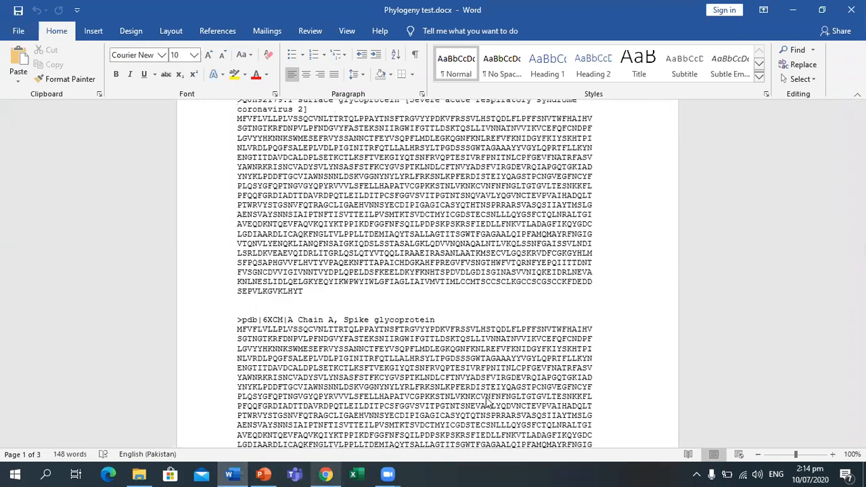
pyautogui.click(326, 475)
pyautogui.hotkey('ctrl', 'w')
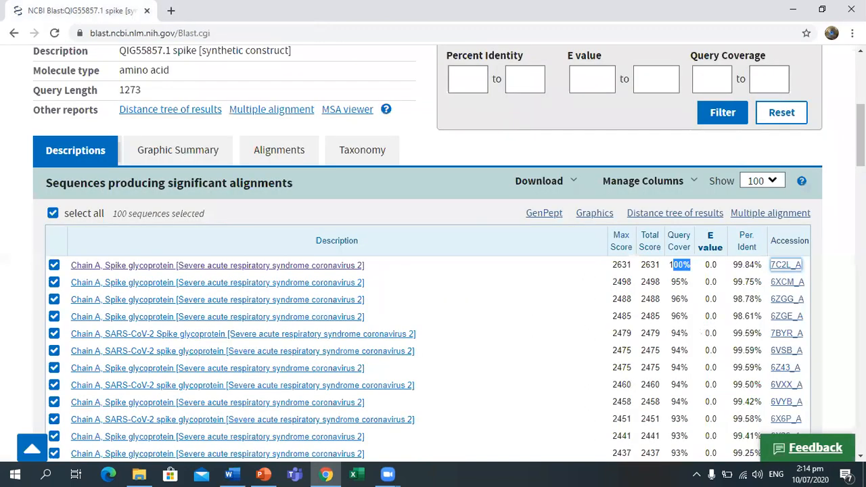
# Open the record of BLAST hit 6CRV_A in a new tab and display its sequence in FASTA format.
pyautogui.scroll(-3, 433, 250)
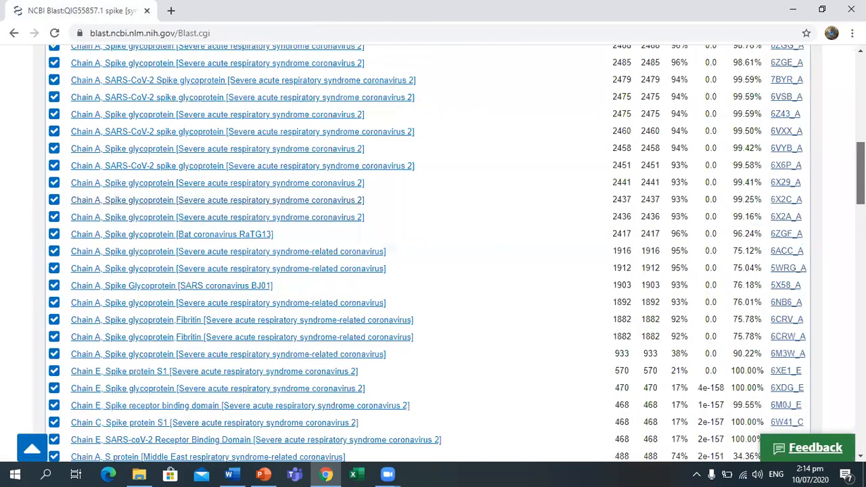
pyautogui.scroll(-1, 758, 311)
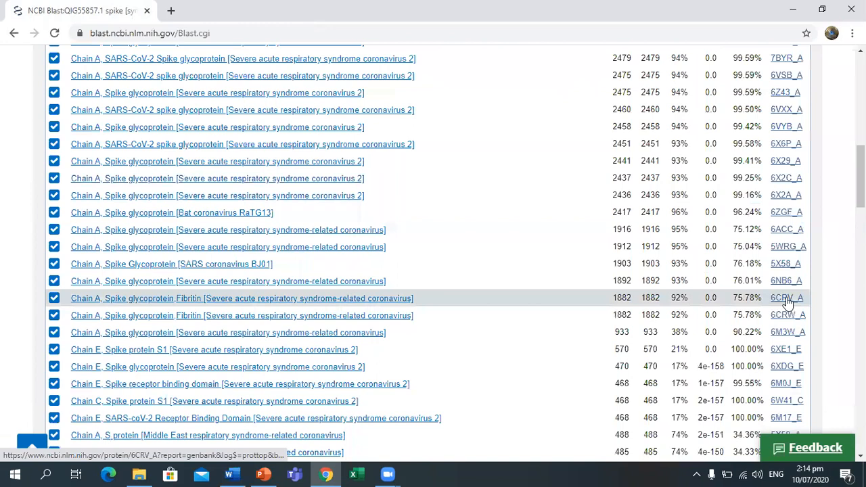
pyautogui.rightClick(787, 303)
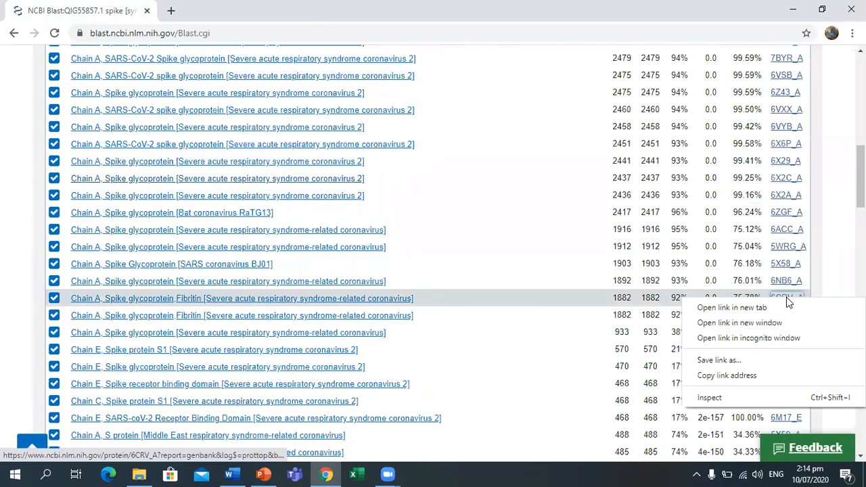
pyautogui.press('t')
pyautogui.click(230, 5)
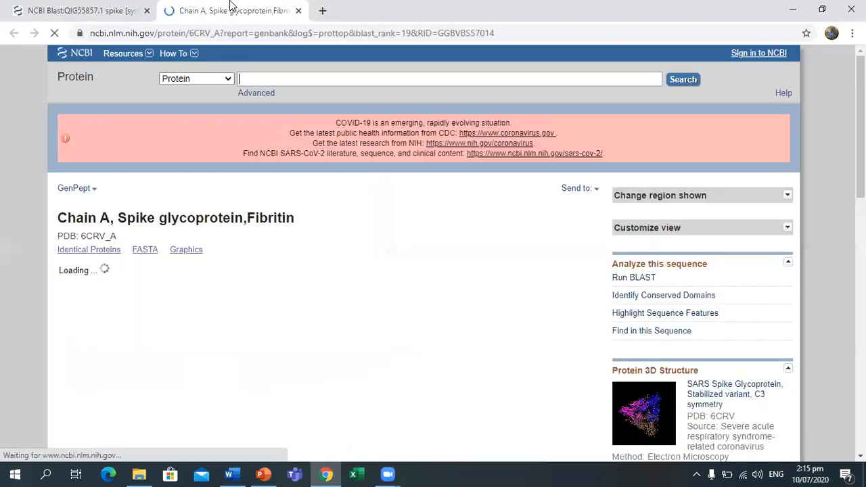
pyautogui.click(140, 252)
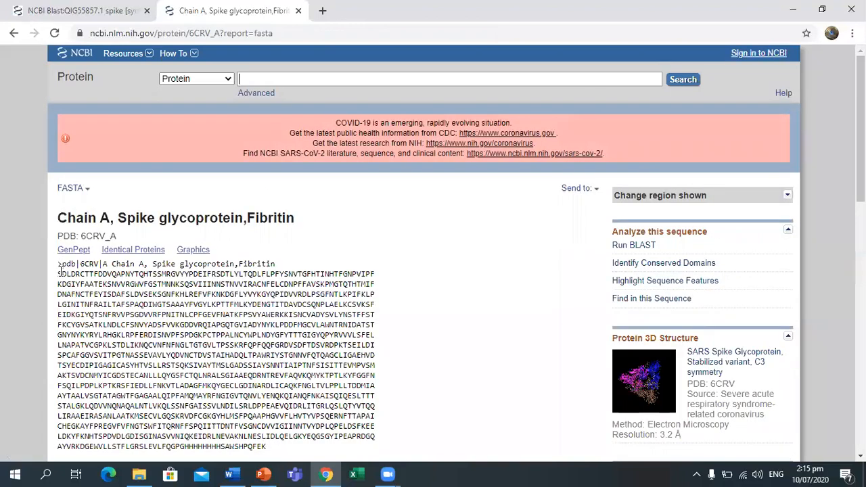
# Select the complete 6CRV_A FASTA entry from its header line through the last residue for copying.
pyautogui.tripleClick(59, 265)
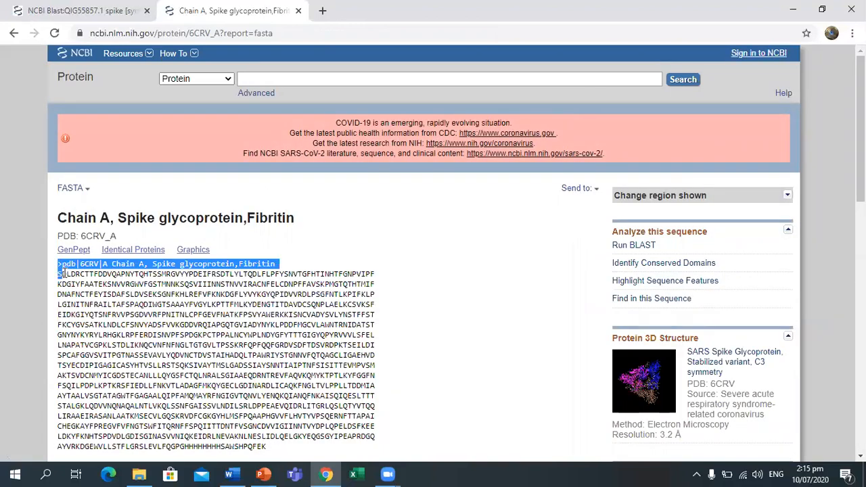
pyautogui.click(115, 340)
pyautogui.moveTo(164, 473); pyautogui.dragTo(271, 132)
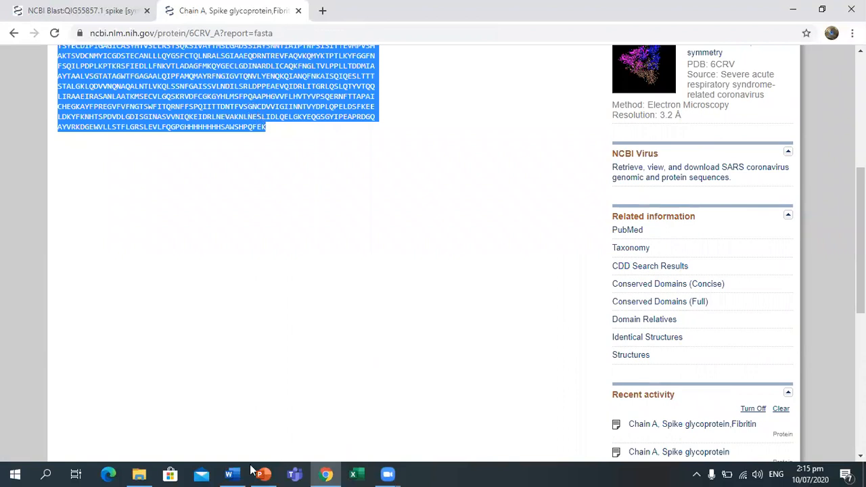
# Switch to Word, paste the 6CRV_A sequence below the last sequence in Phylogeny test.docx, and save the document.
pyautogui.click(229, 474)
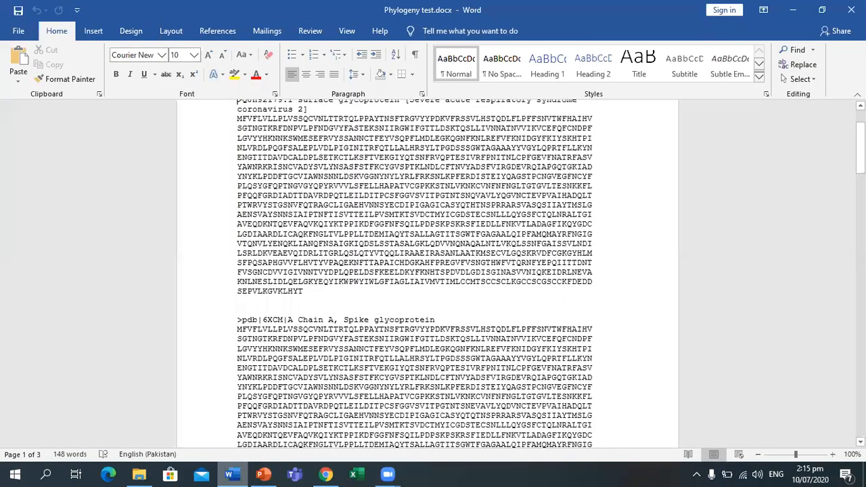
pyautogui.moveTo(860, 155); pyautogui.dragTo(860, 350)
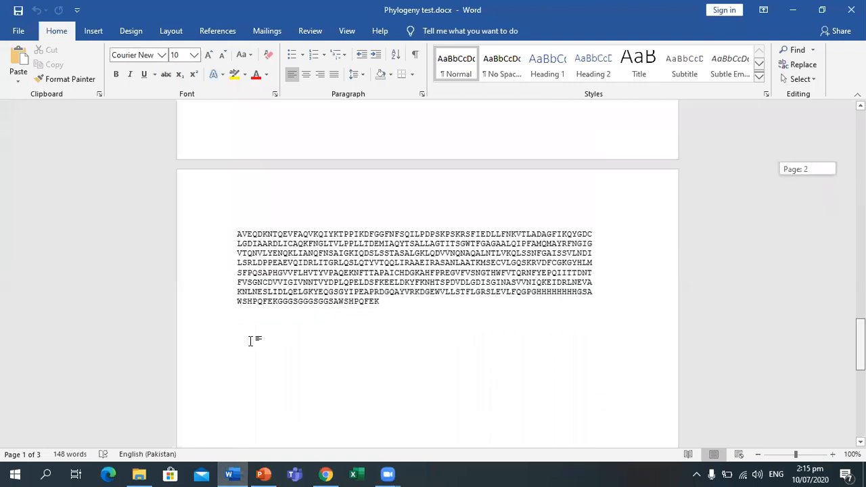
pyautogui.doubleClick(231, 334)
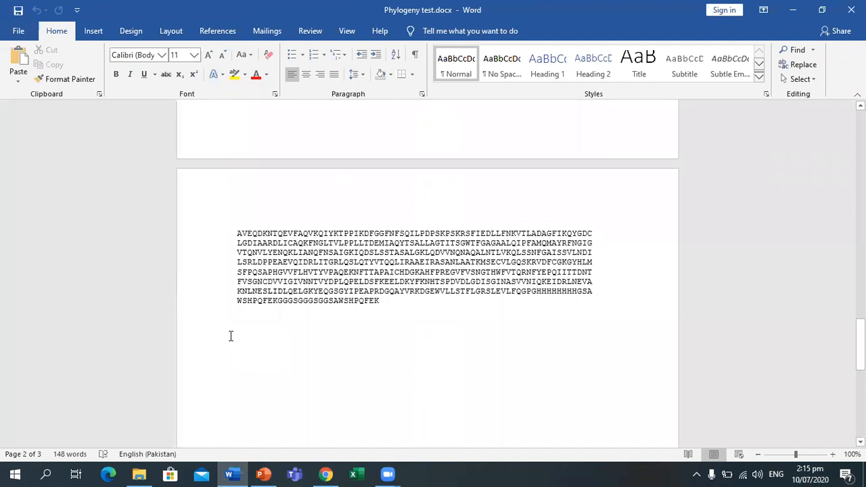
pyautogui.click(11, 45)
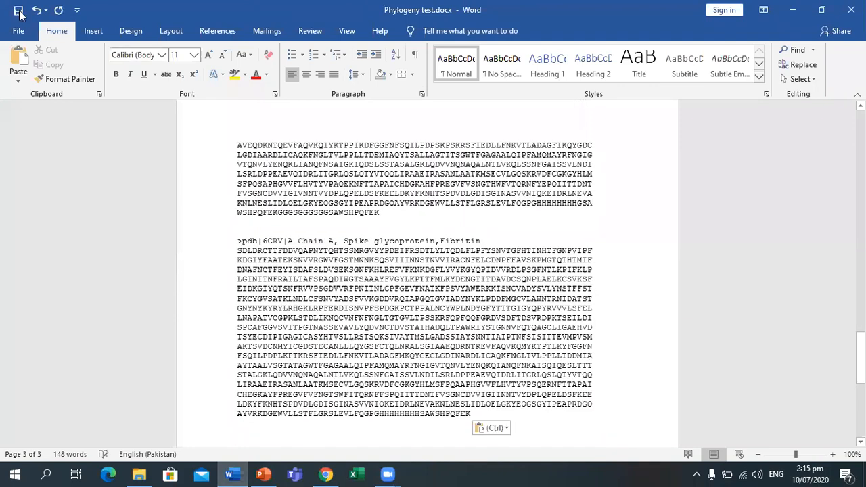
pyautogui.click(18, 11)
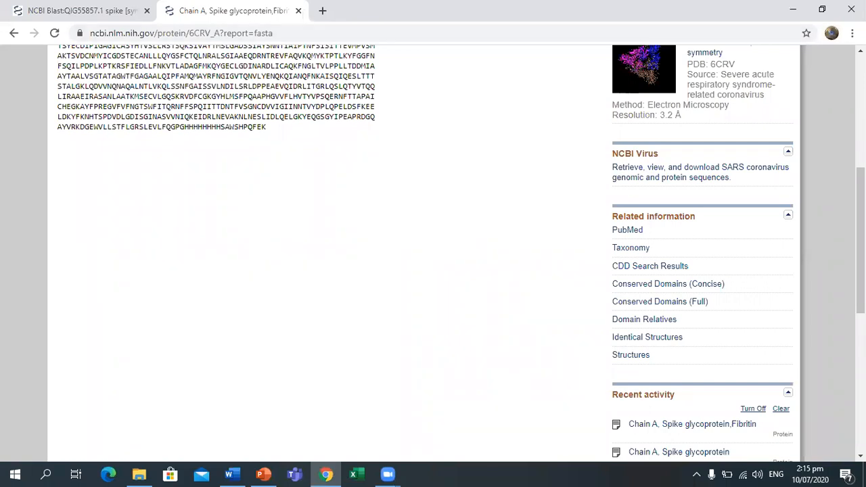
# Close the 6CRV_A record and bring up the Clustal Omega Multiple Sequence Alignment page of EMBL-EBI.
pyautogui.click(298, 11)
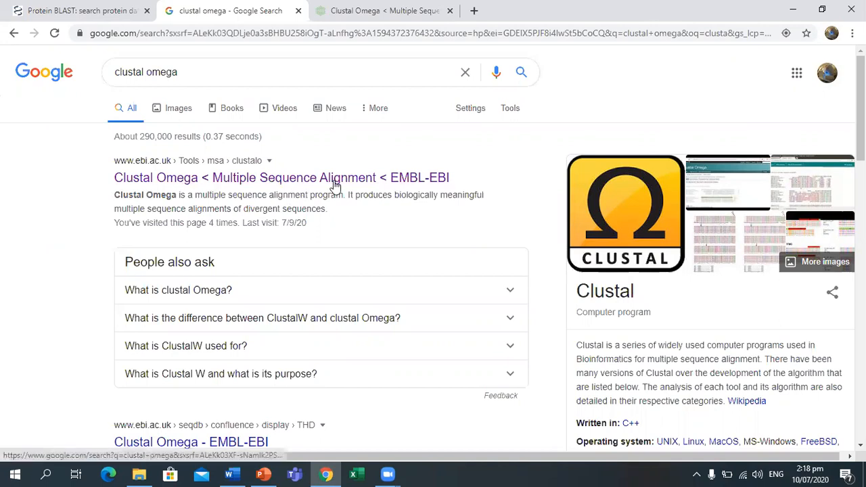
pyautogui.click(346, 10)
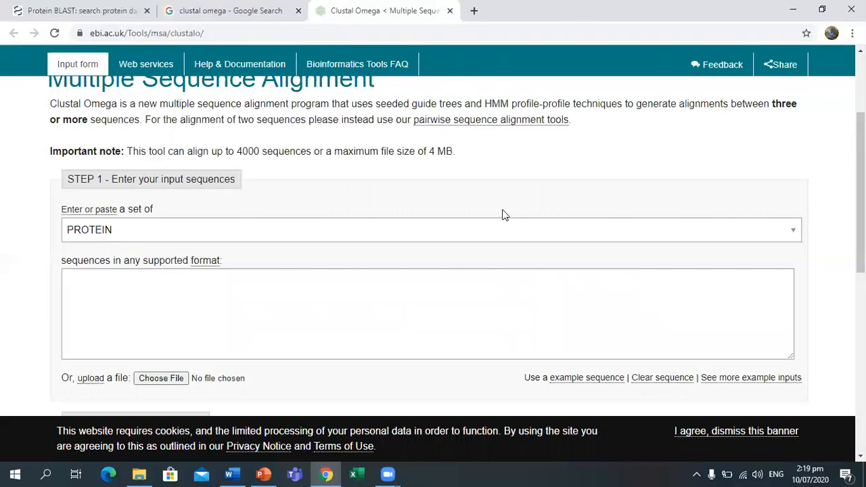
pyautogui.scroll(2, 362, 279)
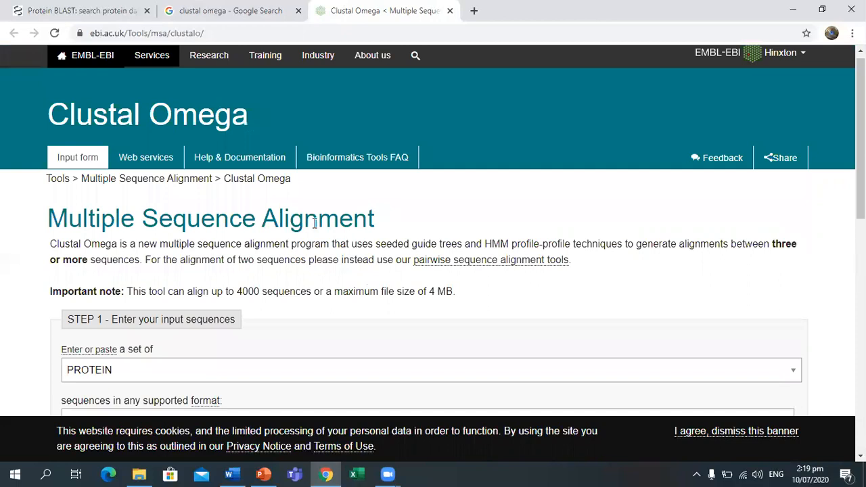
pyautogui.moveTo(315, 224); pyautogui.dragTo(413, 210)
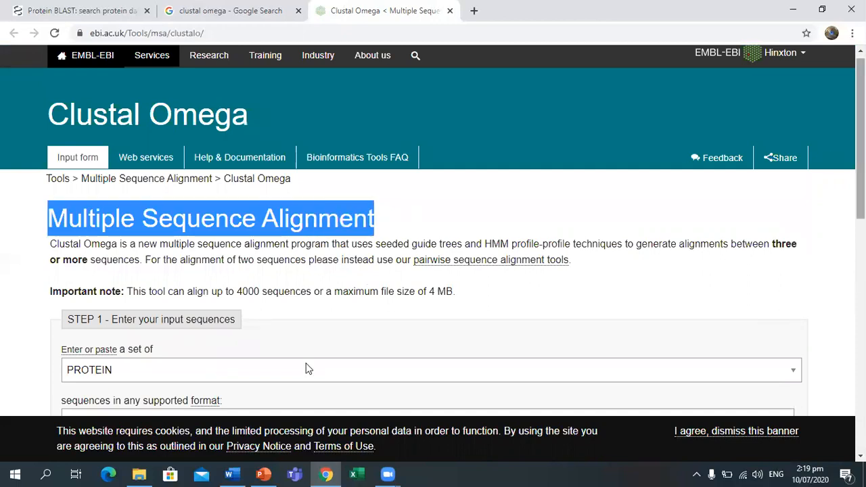
# Check the collected sequences in Word and review the Clustal Omega section for entering input sequences.
pyautogui.click(232, 473)
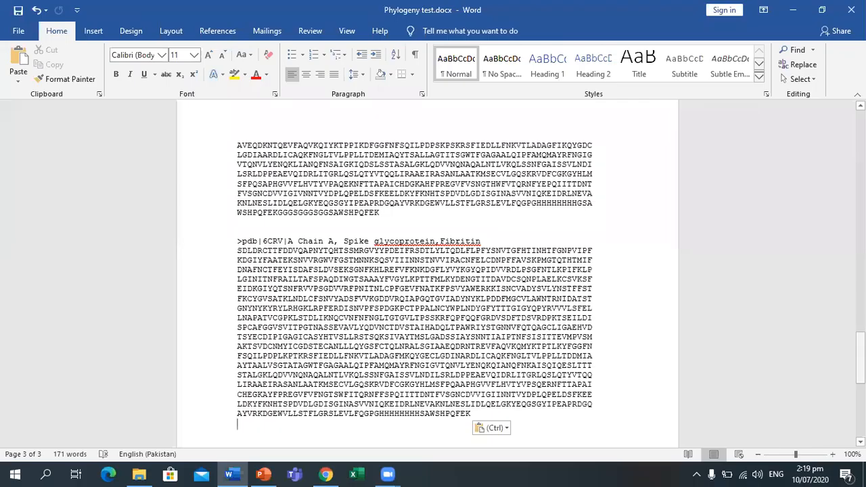
pyautogui.click(326, 474)
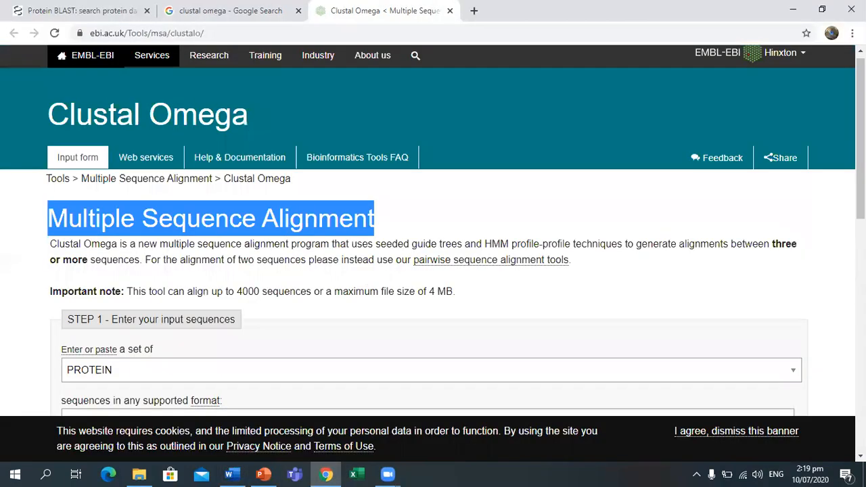
pyautogui.scroll(-1, 396, 190)
pyautogui.scroll(-1, 143, 234)
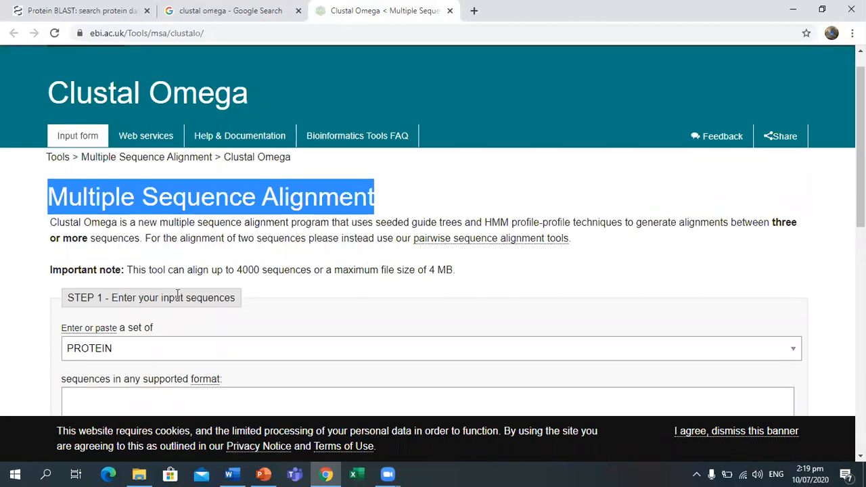
pyautogui.tripleClick(235, 297)
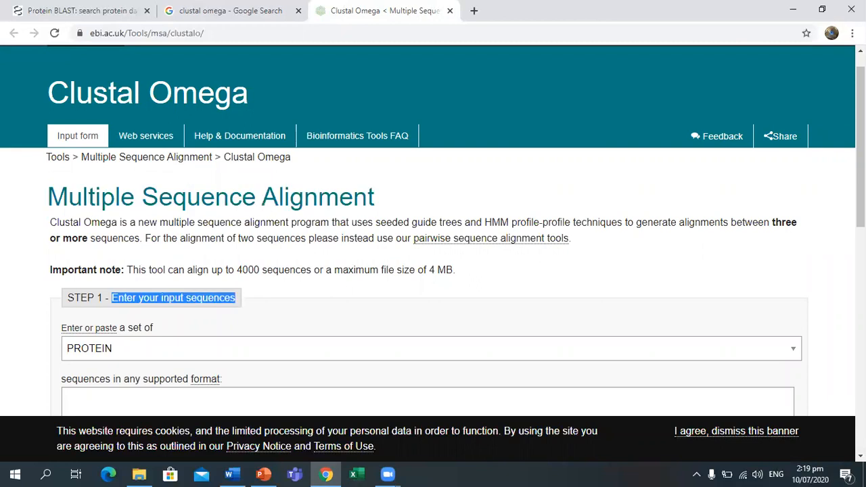
pyautogui.scroll(-2, 305, 281)
# Choose PROTEIN as the type of the input sequences in Step 1 of the Clustal Omega form.
pyautogui.click(305, 280)
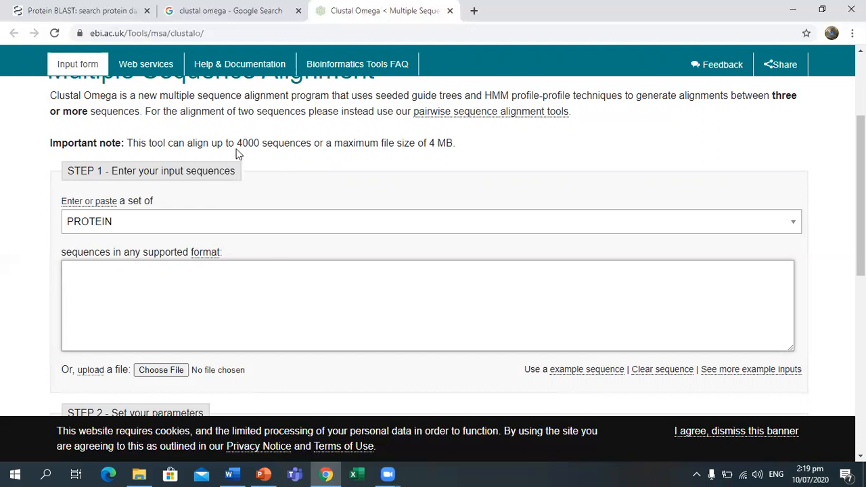
pyautogui.click(181, 220)
pyautogui.click(175, 245)
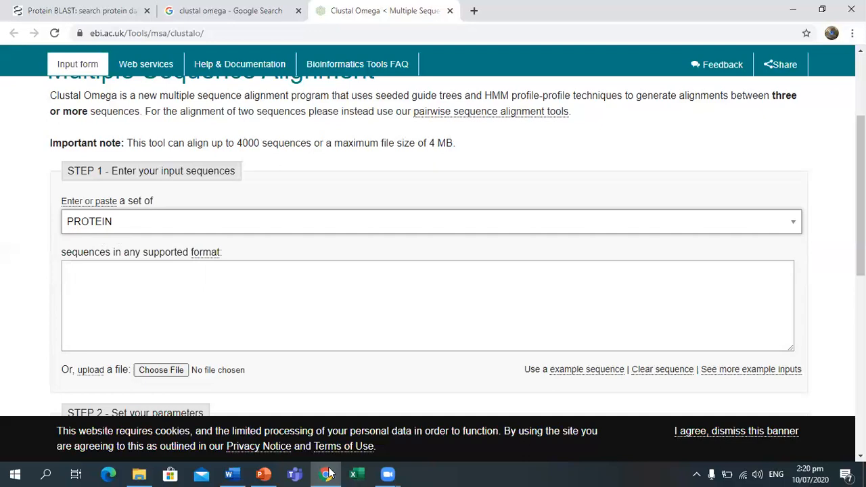
# Switch to Word and copy all the sequences in Phylogeny test.docx.
pyautogui.click(232, 475)
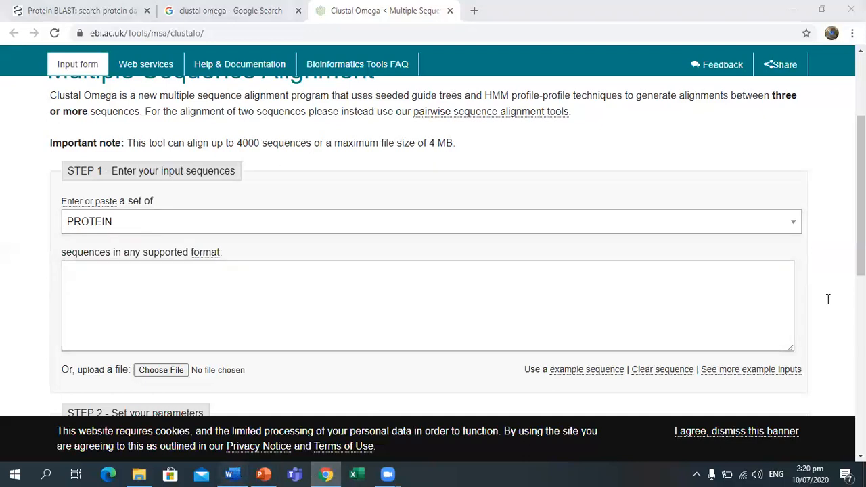
pyautogui.moveTo(860, 220); pyautogui.dragTo(858, 125)
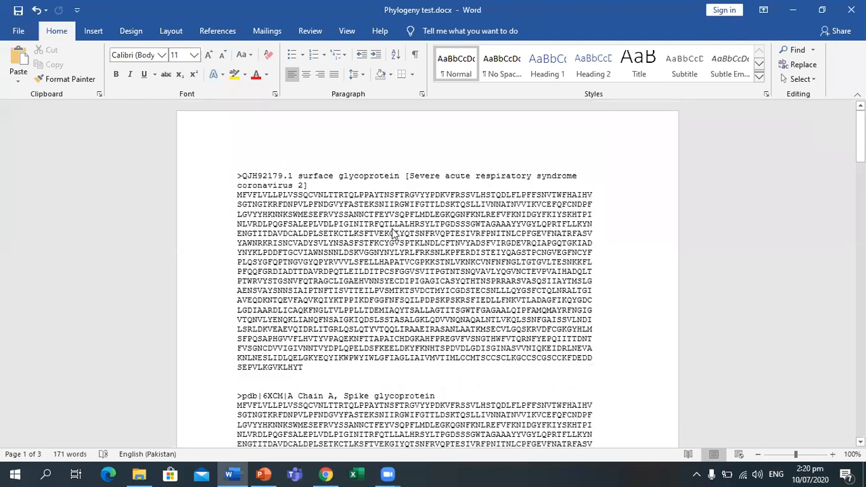
pyautogui.hotkey('ctrl', 'a')
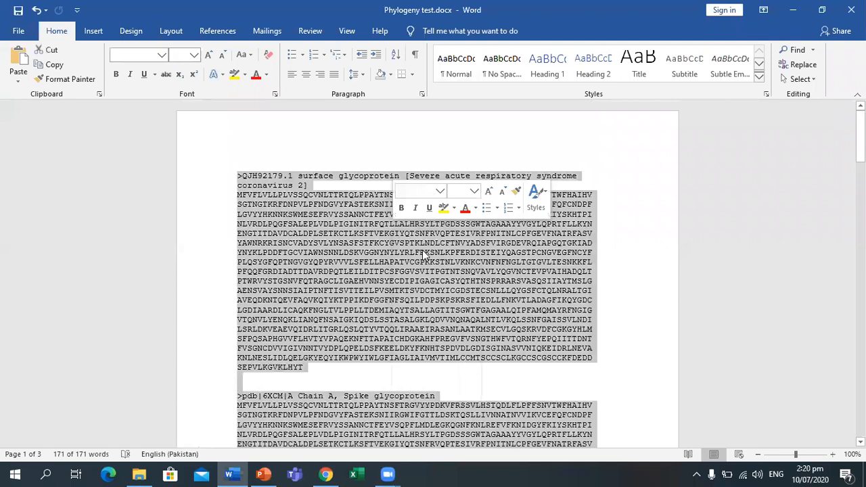
pyautogui.hotkey('ctrl', 'c')
# Paste the copied sequences into the Clustal Omega sequence input and check them back to the first header line.
pyautogui.moveTo(327, 474)
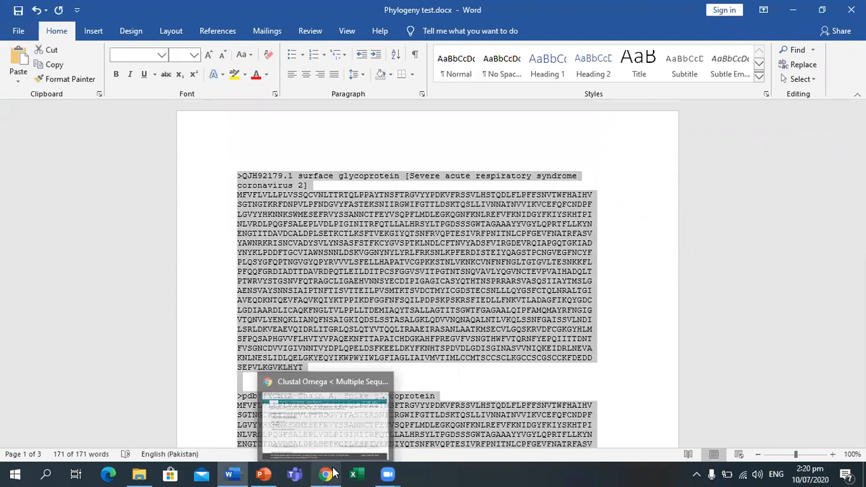
pyautogui.click(316, 443)
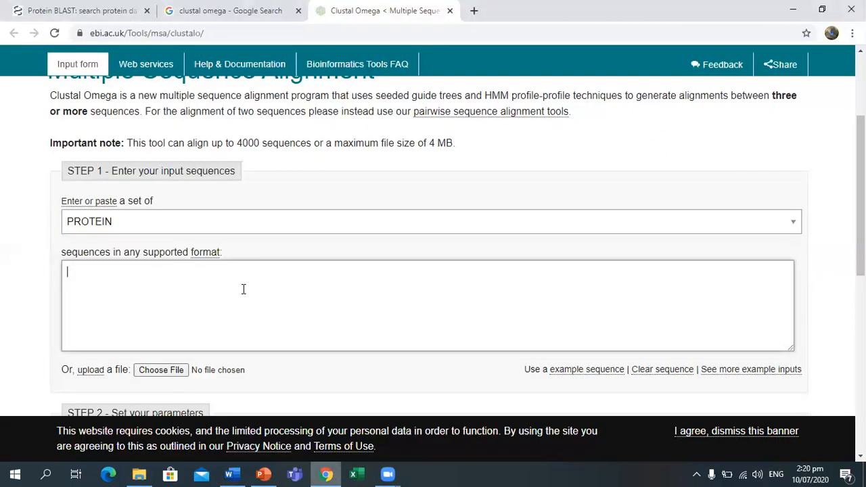
pyautogui.hotkey('ctrl', 'v')
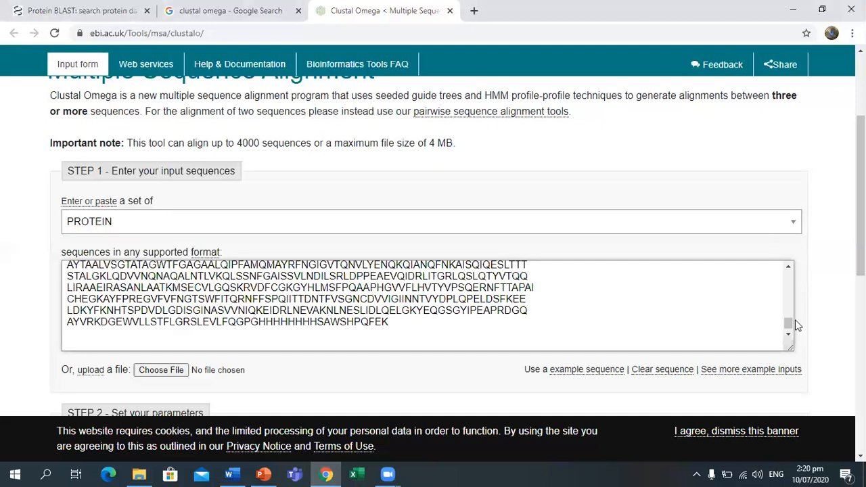
pyautogui.click(786, 282)
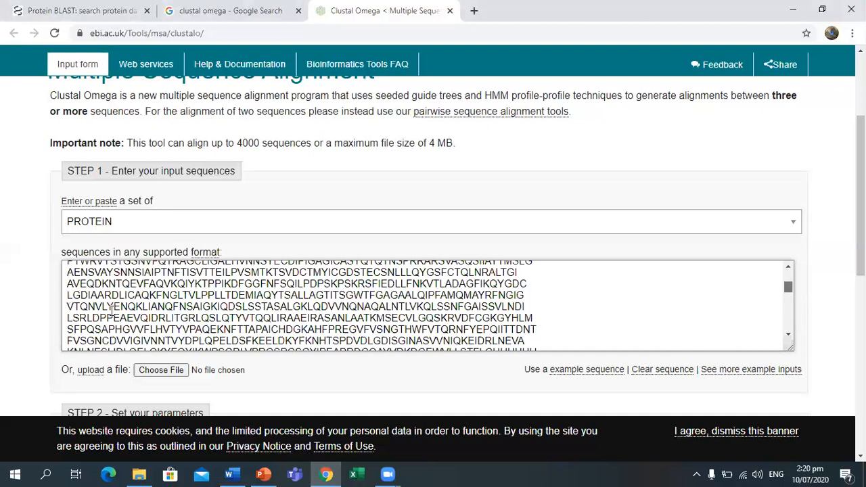
pyautogui.scroll(3, 110, 310)
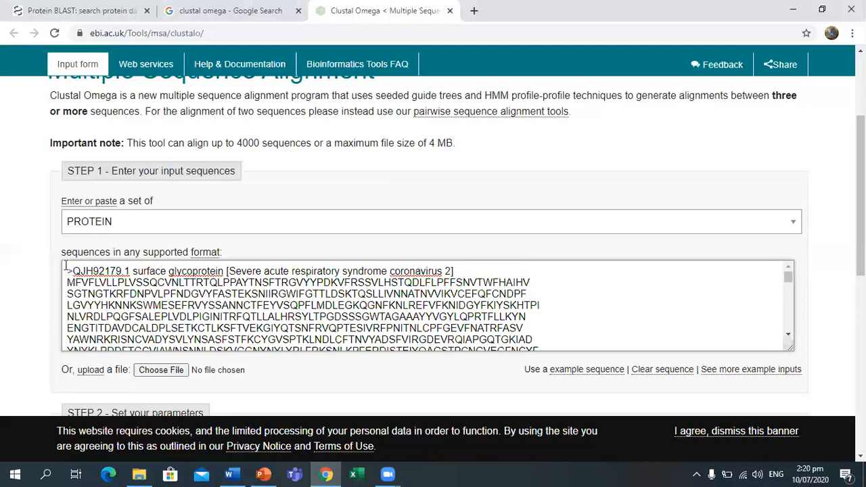
# Keep ClustalW with character counts as the output format and submit the Clustal Omega alignment job.
pyautogui.moveTo(67, 270); pyautogui.dragTo(131, 270)
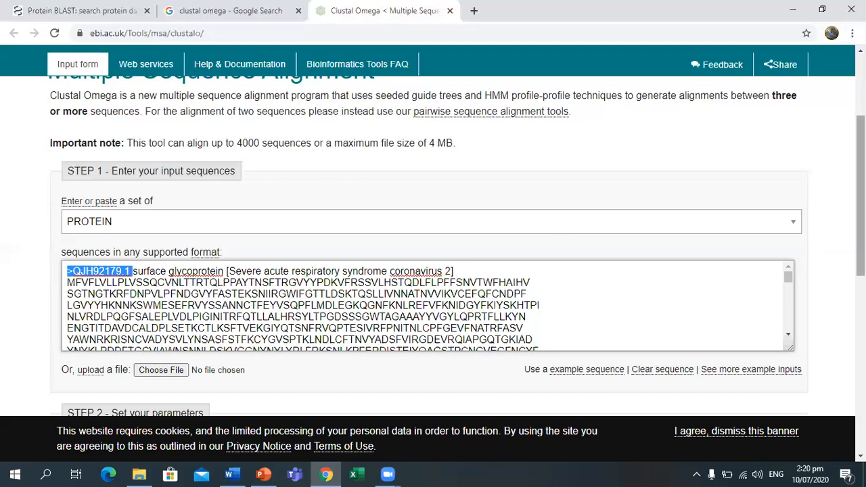
pyautogui.scroll(-1, 512, 113)
pyautogui.scroll(-1, 458, 247)
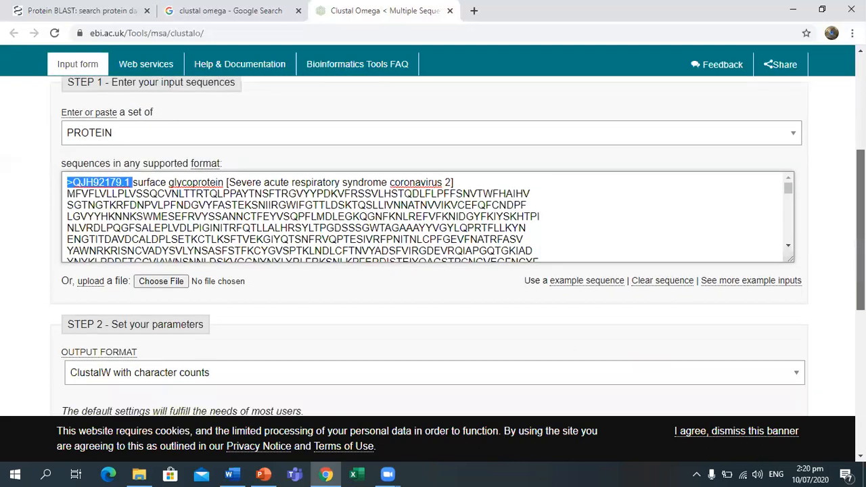
pyautogui.scroll(-1, 165, 243)
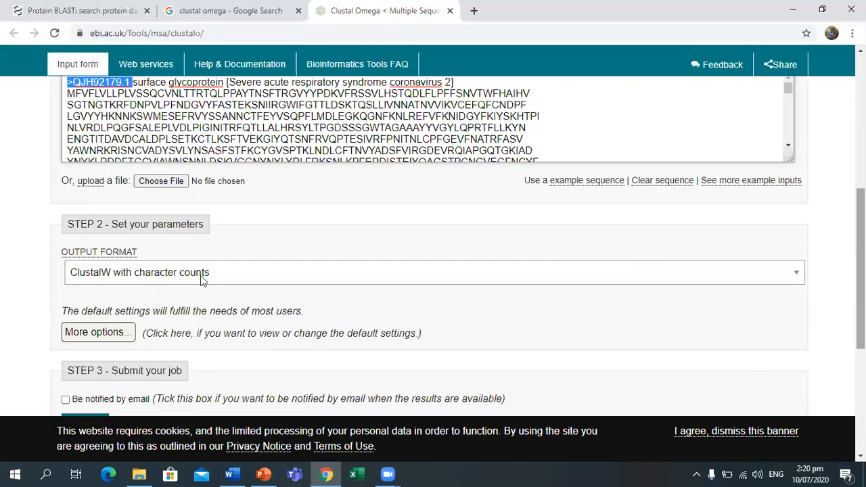
pyautogui.click(153, 274)
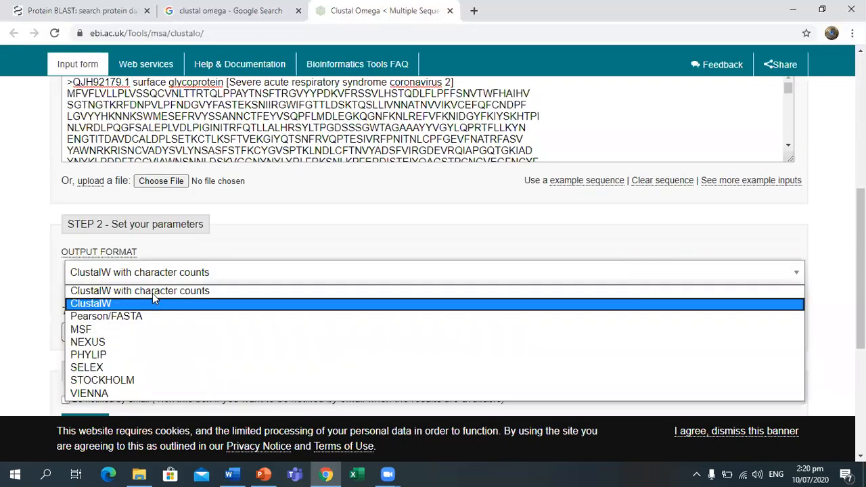
pyautogui.click(207, 293)
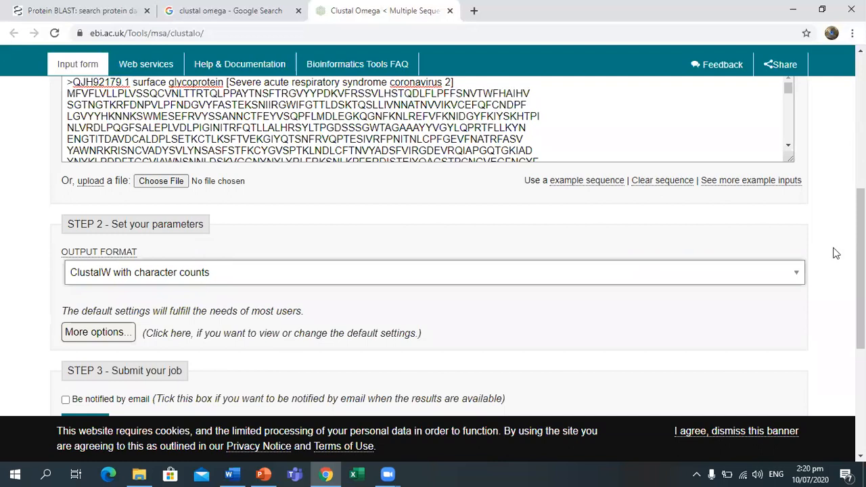
pyautogui.scroll(-2, 61, 327)
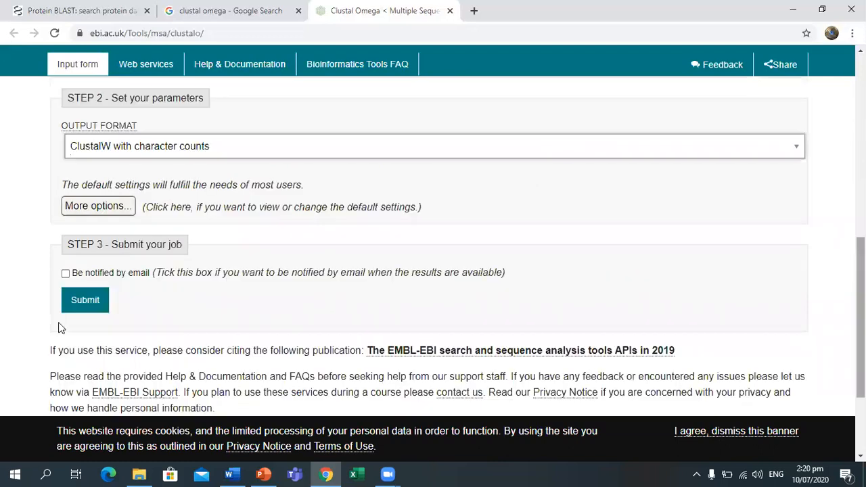
pyautogui.click(87, 300)
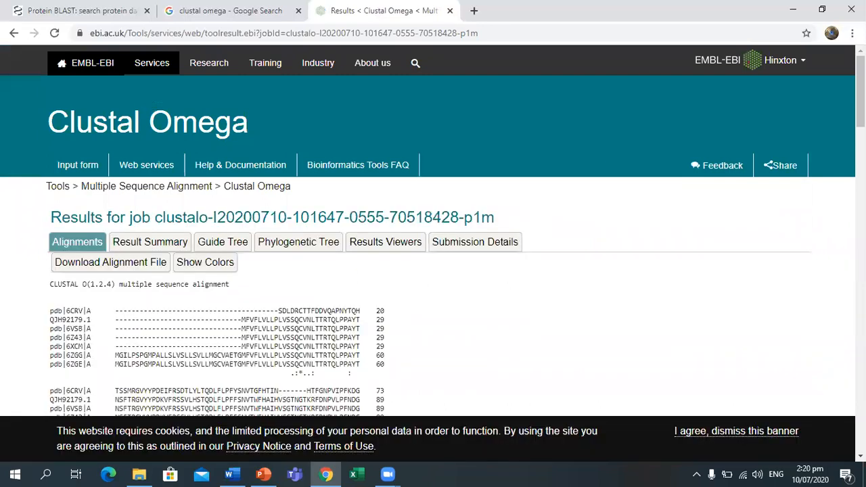
# Look through the alignment from the first to the last block and examine the leading gaps in the first block.
pyautogui.scroll(-3, 433, 244)
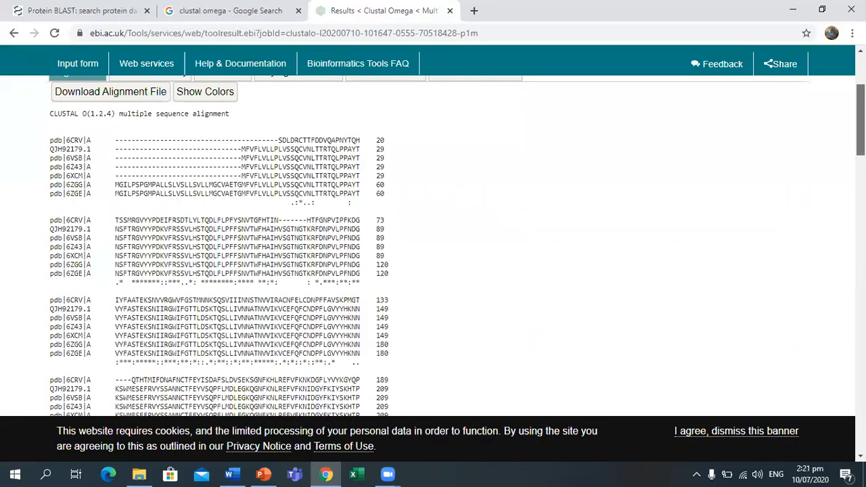
pyautogui.scroll(1, 276, 181)
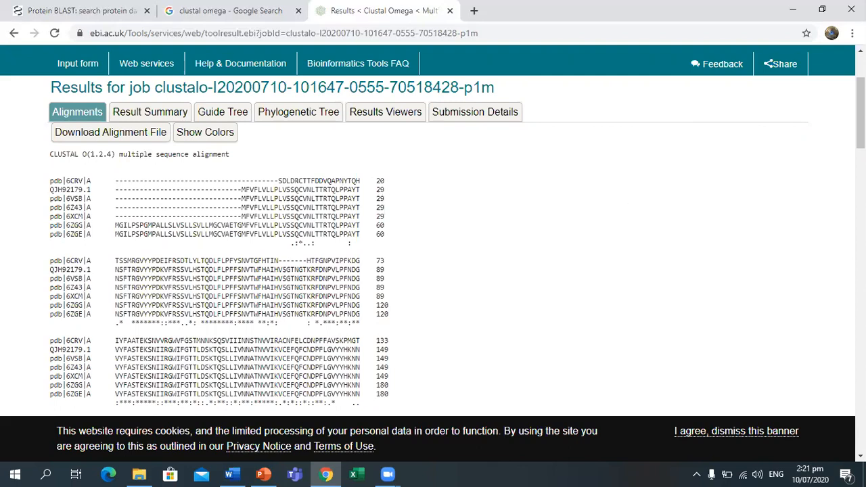
pyautogui.moveTo(861, 112); pyautogui.dragTo(861, 415)
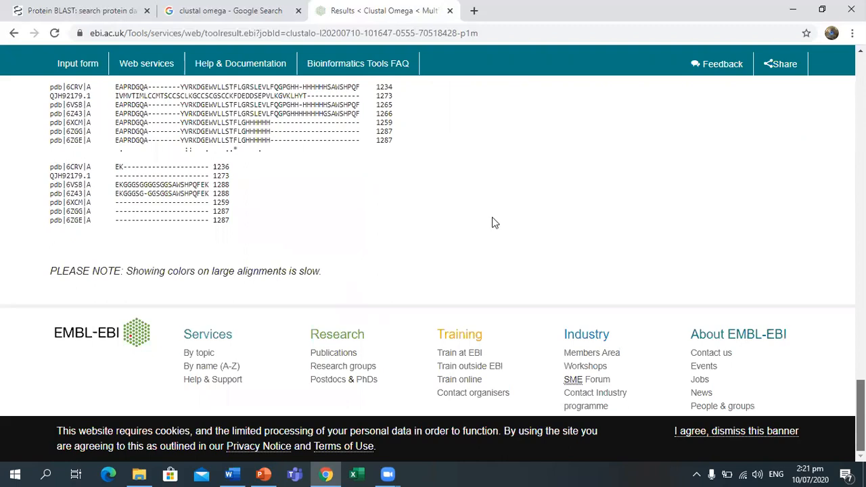
pyautogui.doubleClick(376, 140)
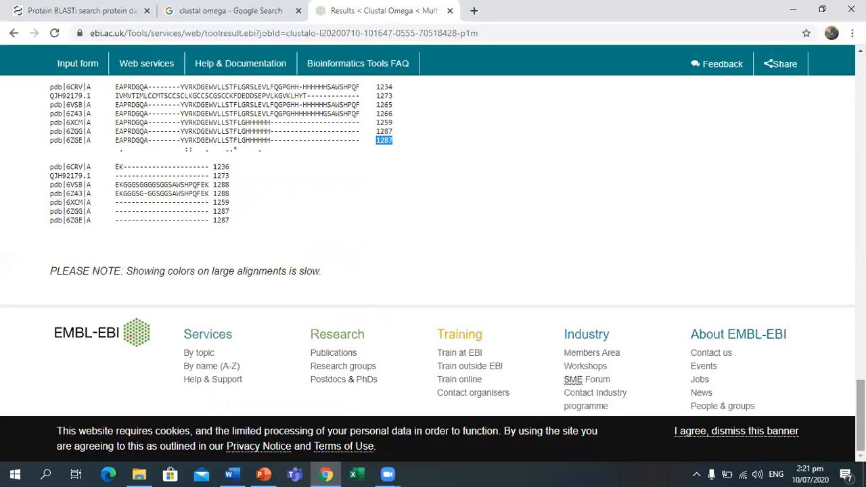
pyautogui.scroll(15, 837, 199)
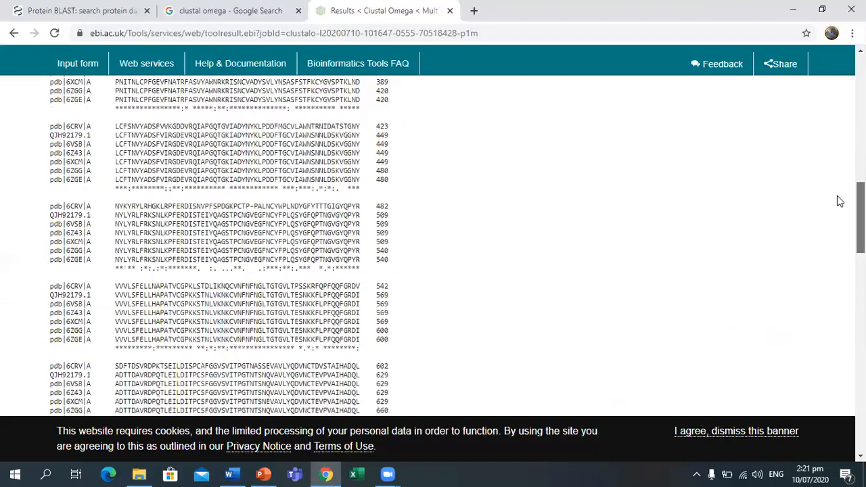
pyautogui.scroll(10, 824, 129)
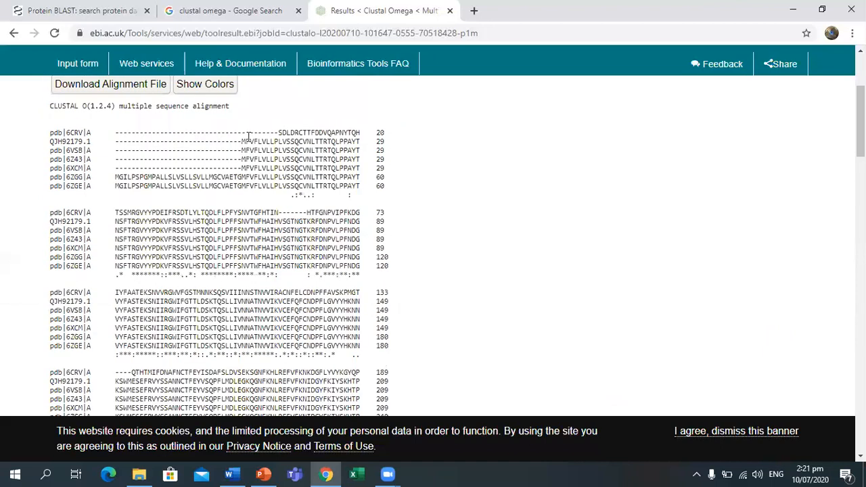
pyautogui.moveTo(240, 161)
pyautogui.mouseDown()
pyautogui.moveTo(149, 149)
pyautogui.moveTo(233, 168)
pyautogui.mouseUp()
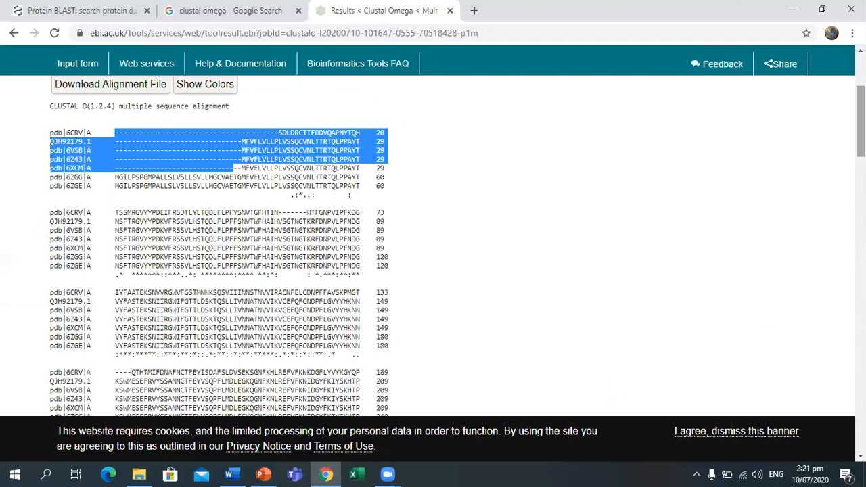
# Examine the asterisk-marked conserved residues around GINIT across the aligned sequences.
pyautogui.scroll(-2, 204, 260)
pyautogui.scroll(-2, 209, 196)
pyautogui.doubleClick(206, 197)
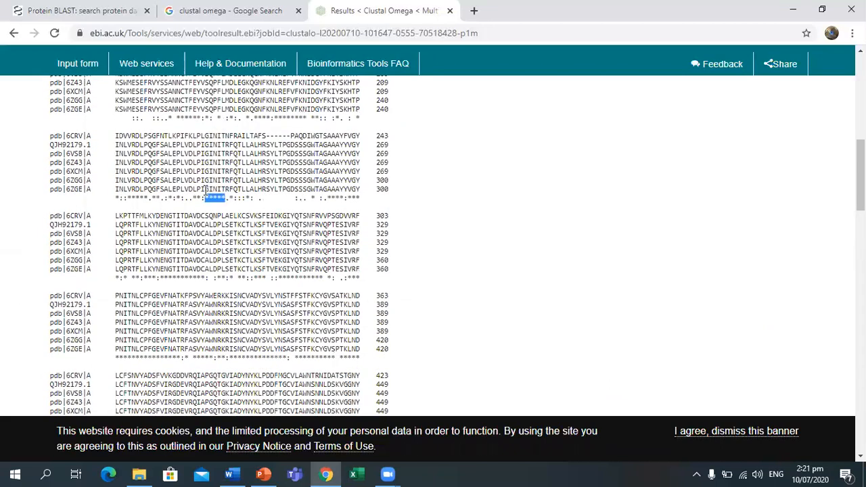
pyautogui.moveTo(209, 136); pyautogui.dragTo(217, 171)
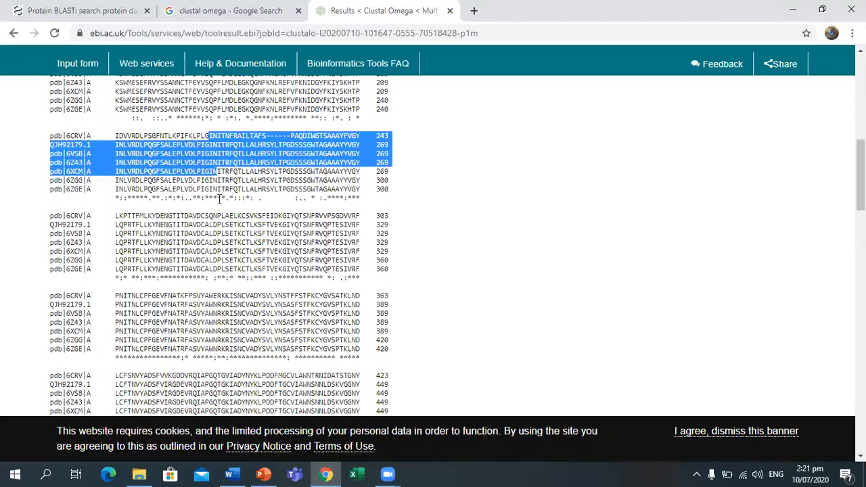
pyautogui.click(301, 199)
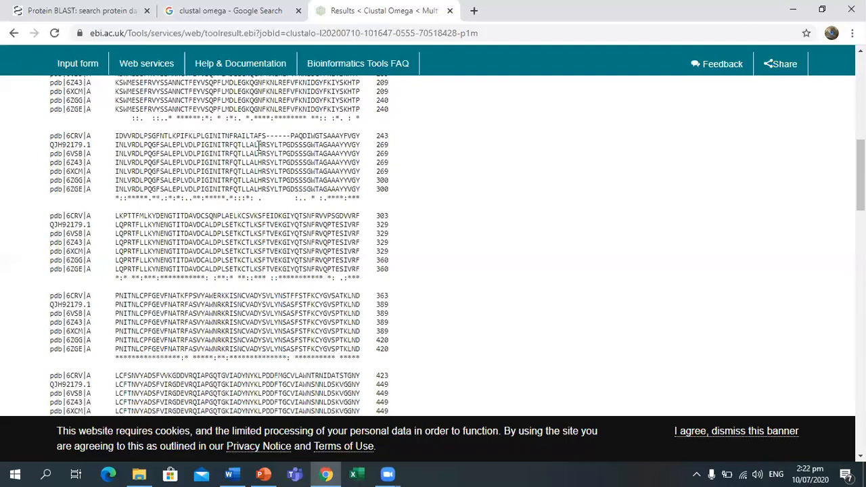
# Compare the residues in the columns marked with a period or colon beneath the same alignment block.
pyautogui.moveTo(259, 144); pyautogui.dragTo(262, 189)
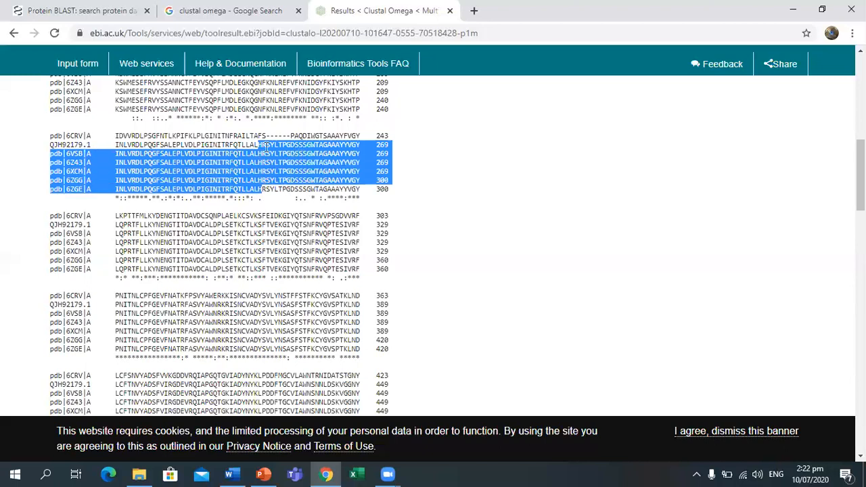
pyautogui.click(264, 196)
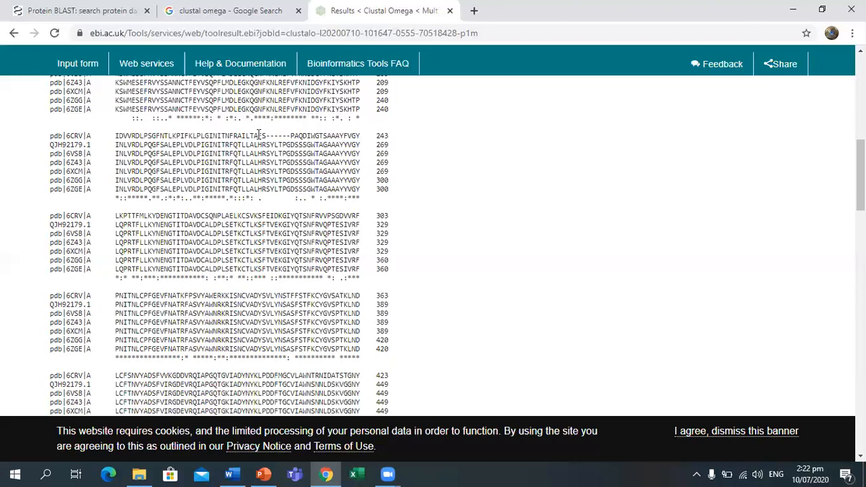
pyautogui.moveTo(258, 135); pyautogui.dragTo(264, 136)
pyautogui.click(296, 197)
pyautogui.doubleClick(295, 197)
pyautogui.moveTo(302, 200); pyautogui.dragTo(295, 199)
pyautogui.moveTo(331, 197); pyautogui.dragTo(335, 197)
pyautogui.moveTo(860, 175); pyautogui.dragTo(860, 96)
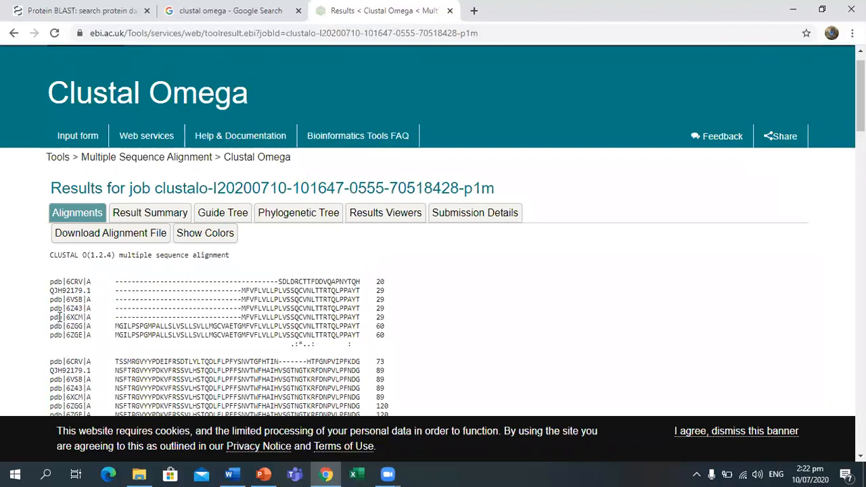
# Highlight the seven sequence identifiers in the first block and check the alignment through to its end and back.
pyautogui.doubleClick(54, 281)
pyautogui.moveTo(87, 318); pyautogui.dragTo(92, 336)
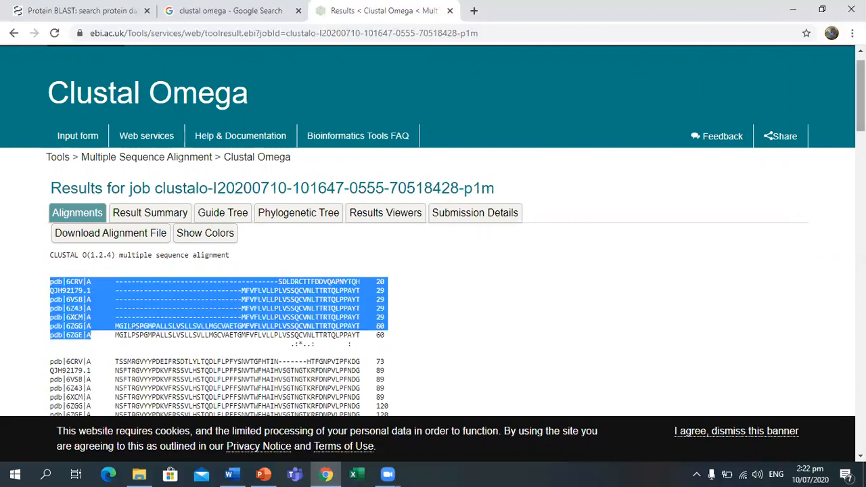
pyautogui.moveTo(861, 94); pyautogui.dragTo(861, 396)
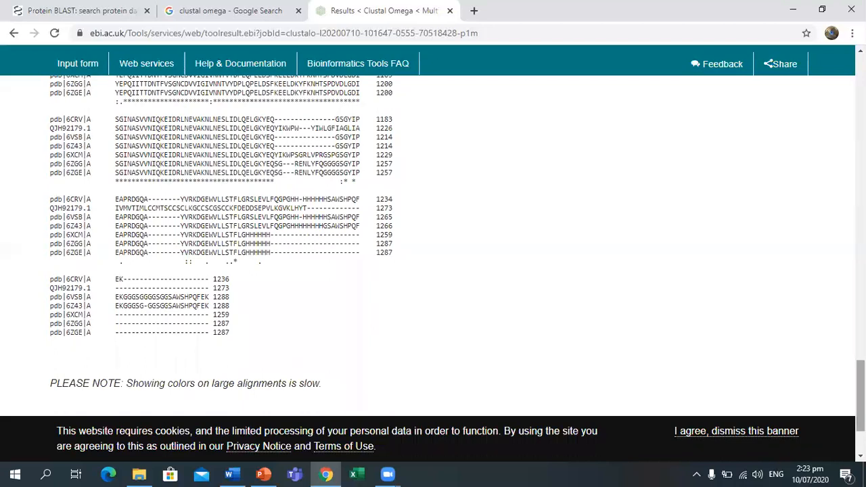
pyautogui.scroll(12, 835, 193)
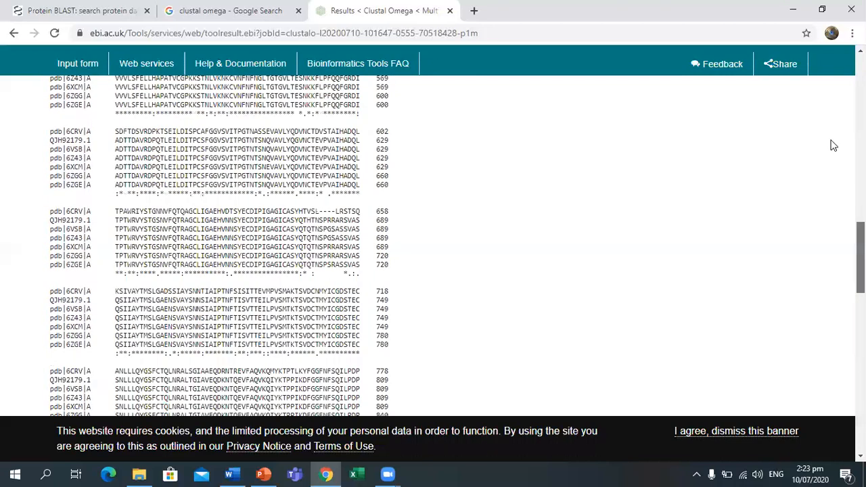
pyautogui.scroll(6, 831, 143)
pyautogui.scroll(3, 772, 105)
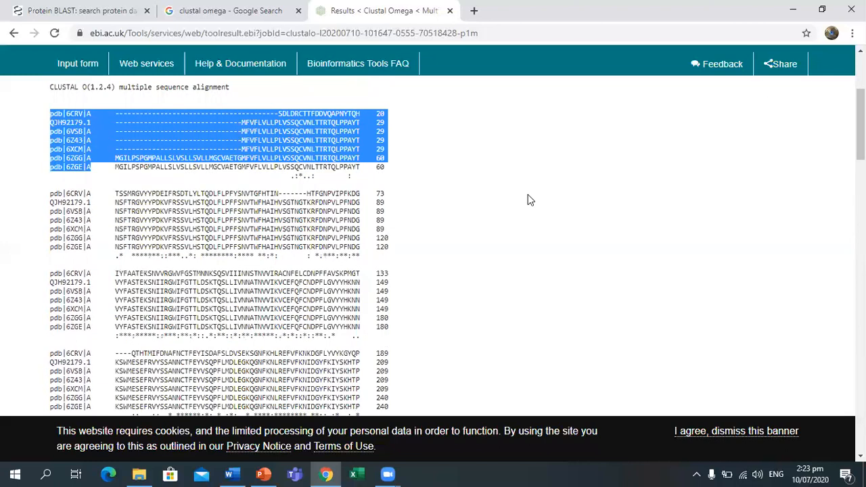
# Examine the gap regions at the beginning and at the end of the alignment and return to the results header.
pyautogui.click(235, 142)
pyautogui.moveTo(241, 148); pyautogui.dragTo(115, 108)
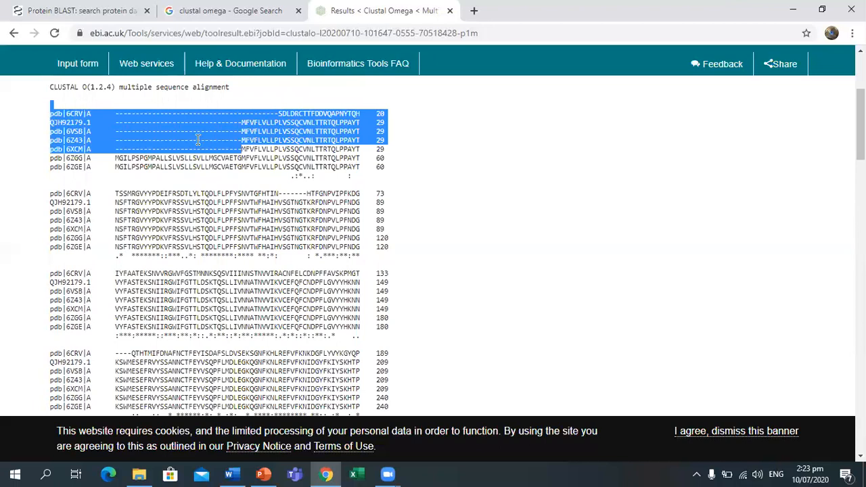
pyautogui.click(238, 116)
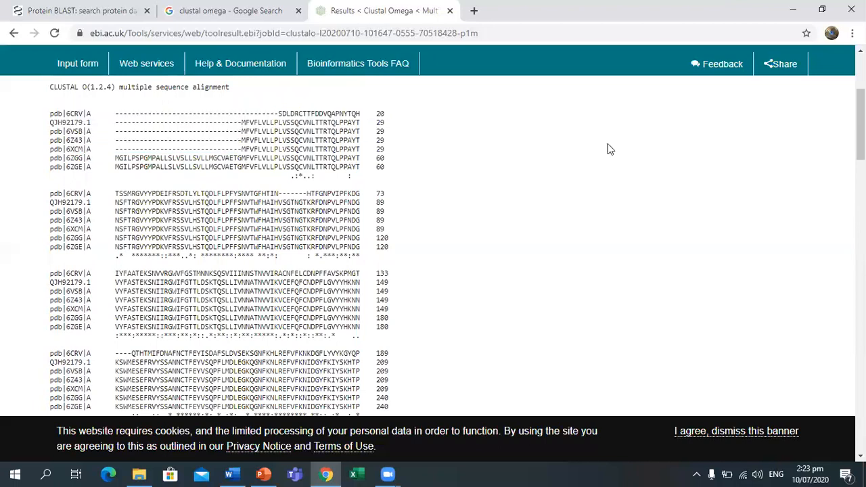
pyautogui.scroll(-5, 433, 244)
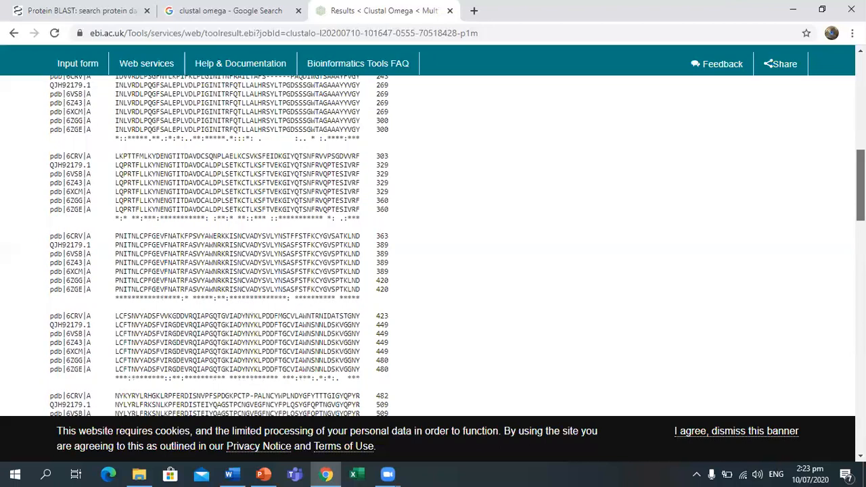
pyautogui.scroll(-10, 392, 253)
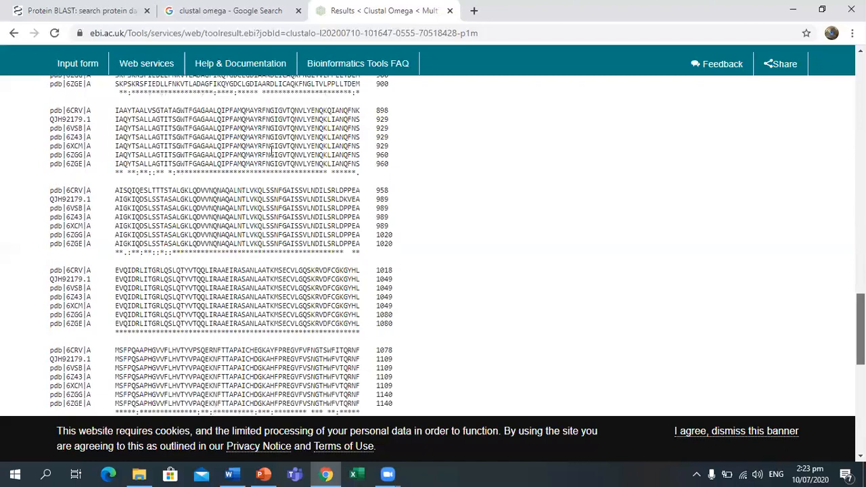
pyautogui.scroll(-10, 365, 203)
pyautogui.moveTo(270, 141); pyautogui.dragTo(350, 230)
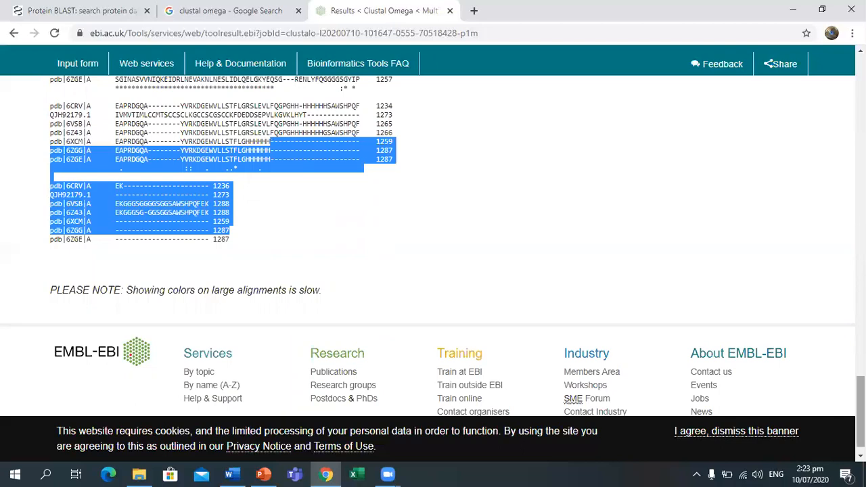
pyautogui.scroll(20, 837, 172)
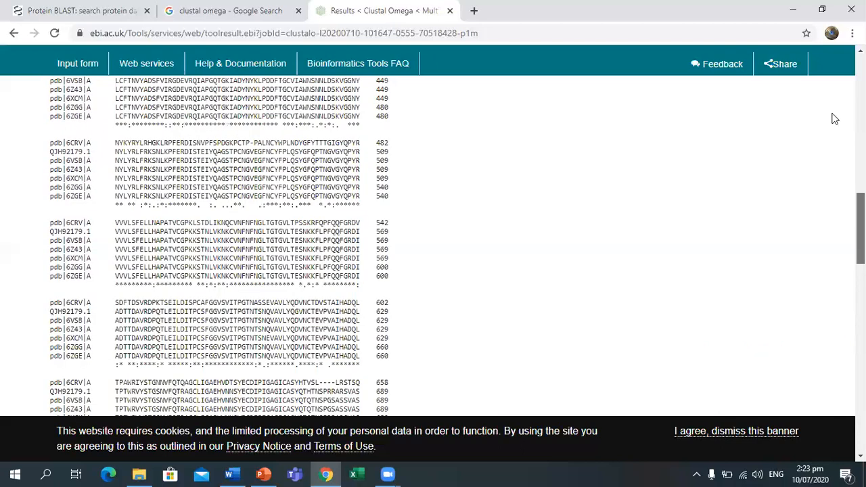
pyautogui.scroll(2, 832, 102)
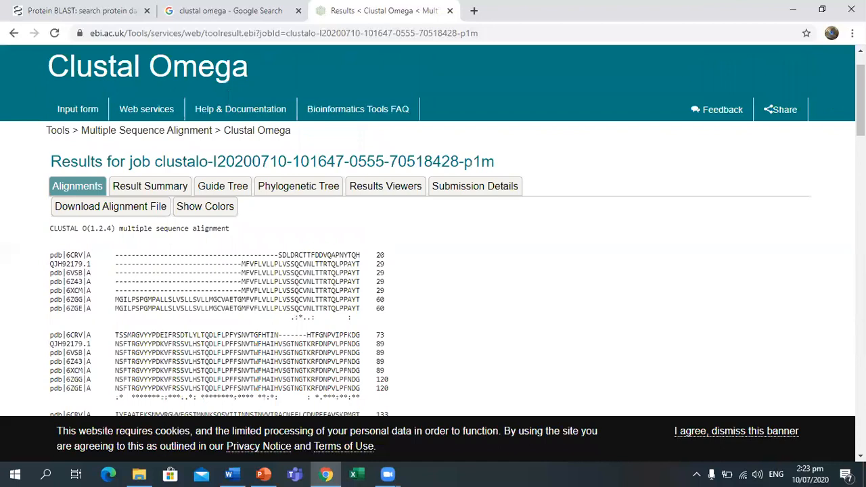
pyautogui.scroll(1, 832, 102)
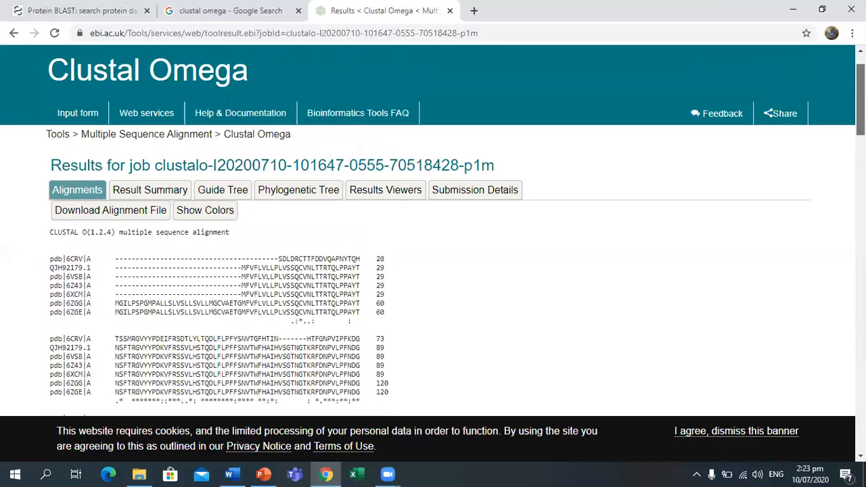
pyautogui.scroll(-1, 433, 270)
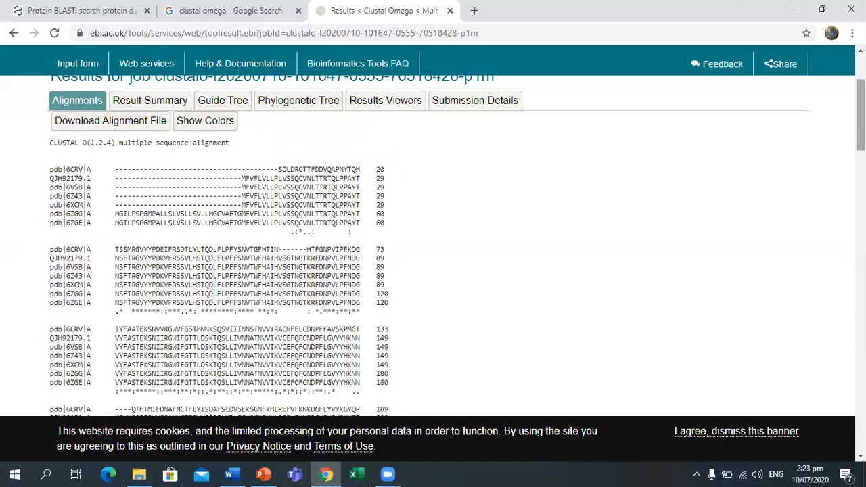
pyautogui.scroll(-1, 433, 271)
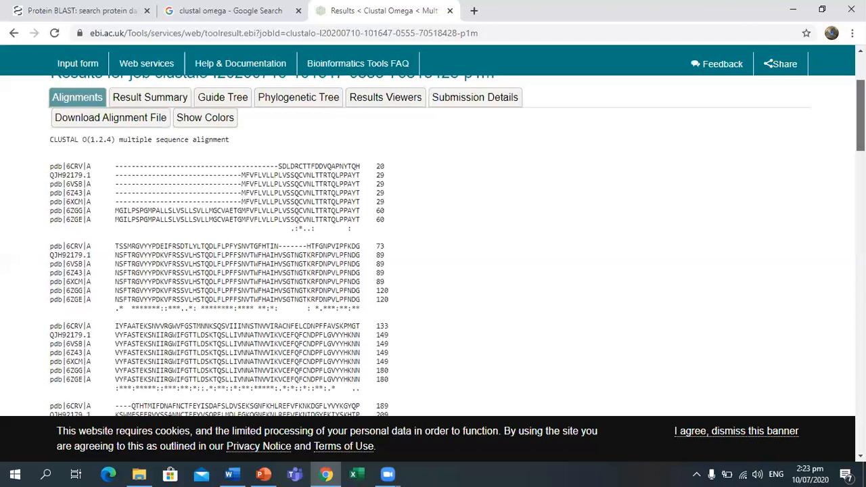
pyautogui.scroll(-1, 433, 270)
pyautogui.scroll(1, 433, 271)
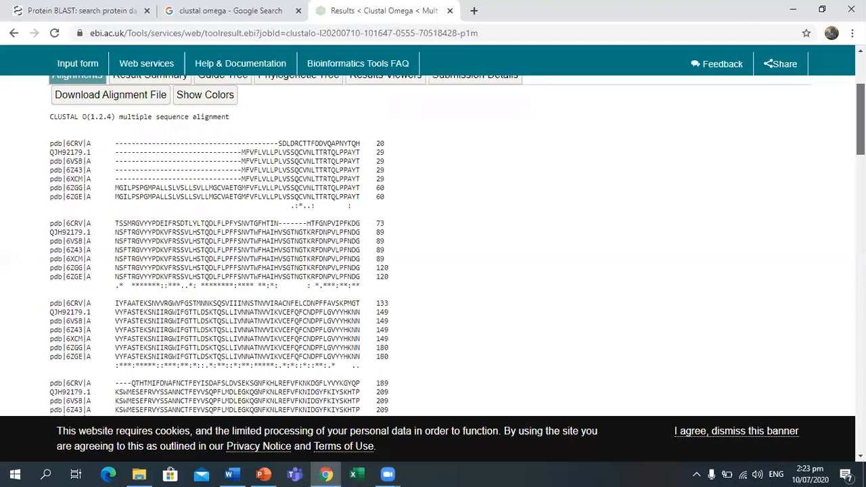
# Open the neighbour-joining phylogenetic tree built from the alignment.
pyautogui.scroll(3, 434, 271)
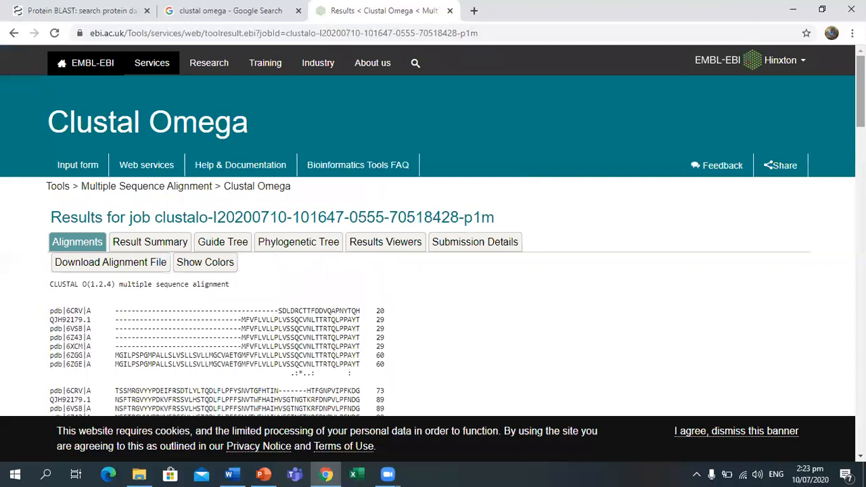
pyautogui.scroll(-1, 433, 271)
pyautogui.scroll(-1, 238, 119)
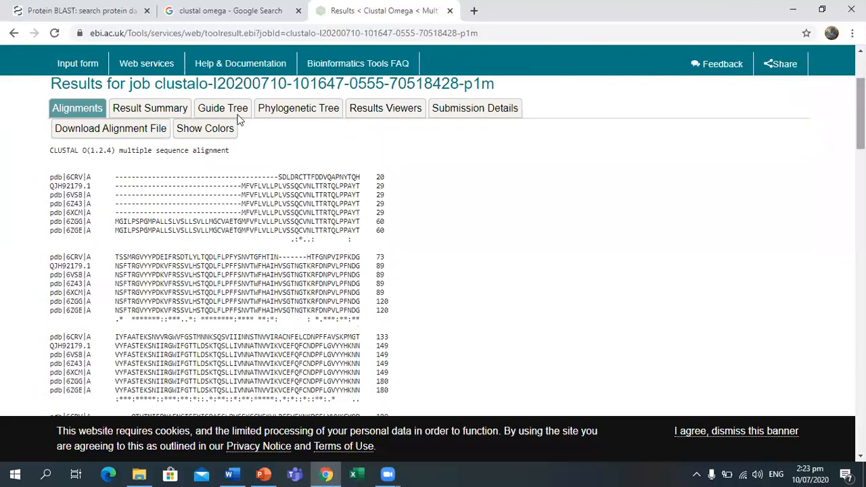
pyautogui.click(292, 114)
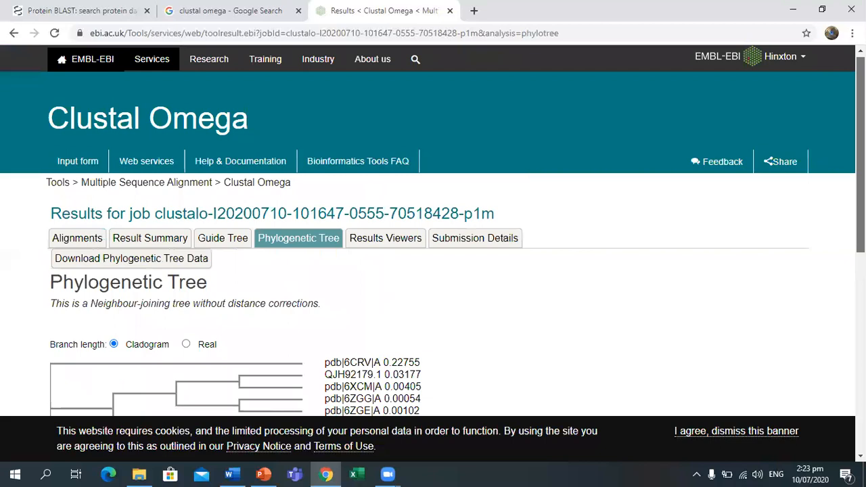
pyautogui.scroll(-2, 289, 259)
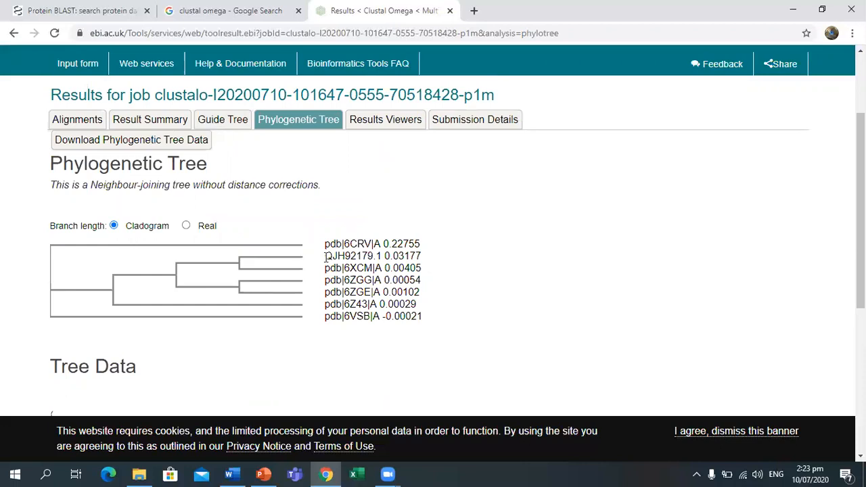
# Highlight the paired sequences QJH92179.1 with 6XCM and 6ZGG with 6ZGE to compare their branches in the cladogram.
pyautogui.moveTo(326, 257); pyautogui.dragTo(414, 292)
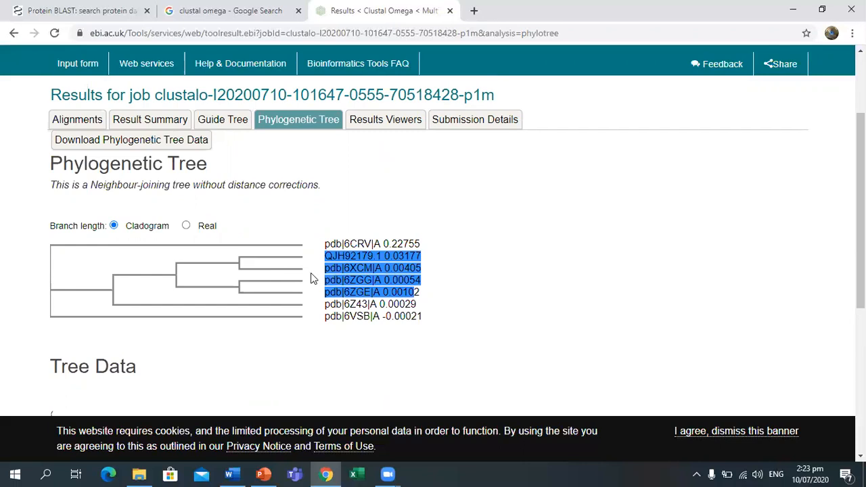
pyautogui.click(328, 254)
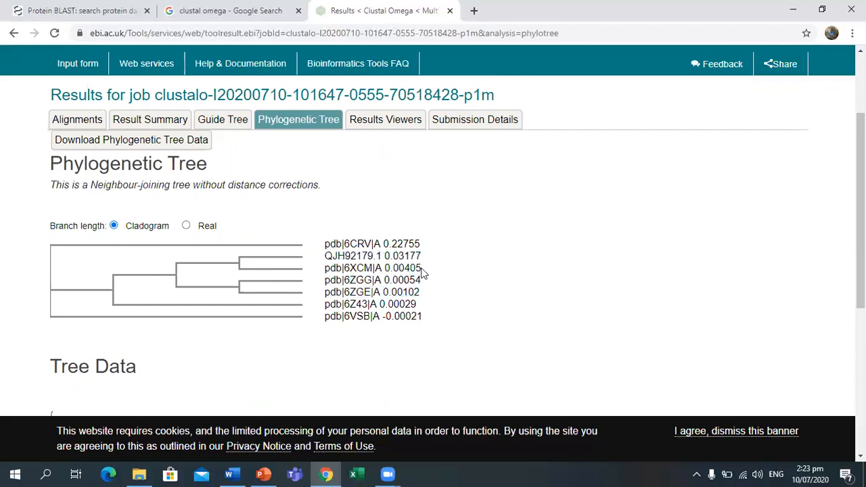
pyautogui.moveTo(422, 273); pyautogui.dragTo(324, 285)
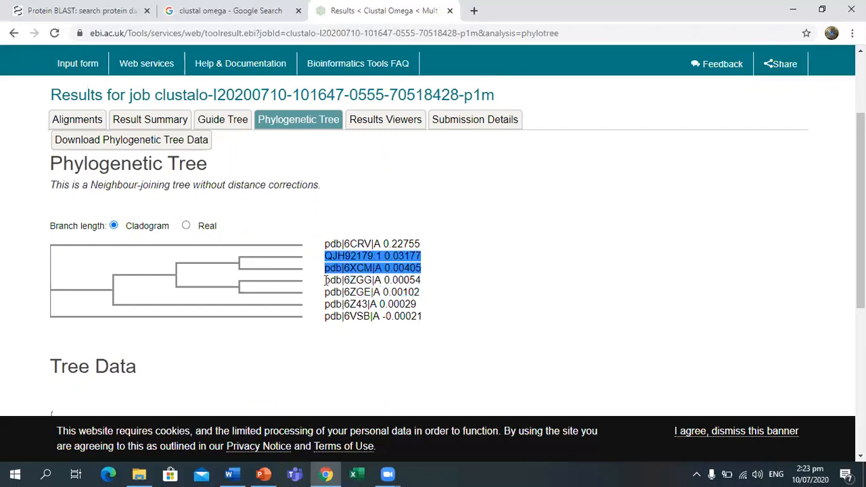
pyautogui.moveTo(326, 279); pyautogui.dragTo(372, 292)
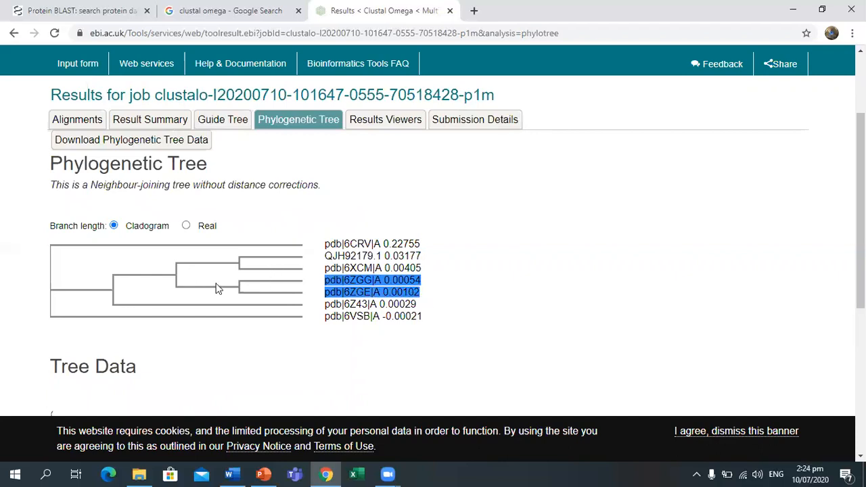
# Compare the outer branches of the phylogenetic tree by highlighting the 6VSB and 6CRV entries.
pyautogui.moveTo(326, 318); pyautogui.dragTo(380, 325)
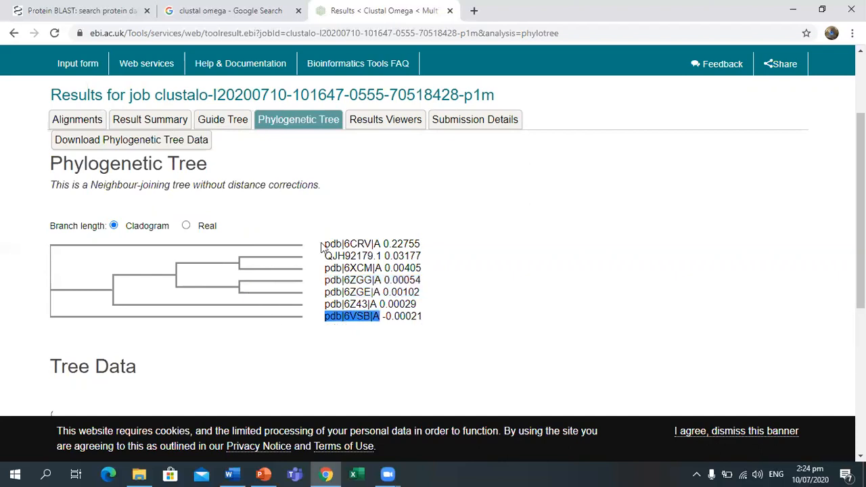
pyautogui.moveTo(324, 245); pyautogui.dragTo(414, 245)
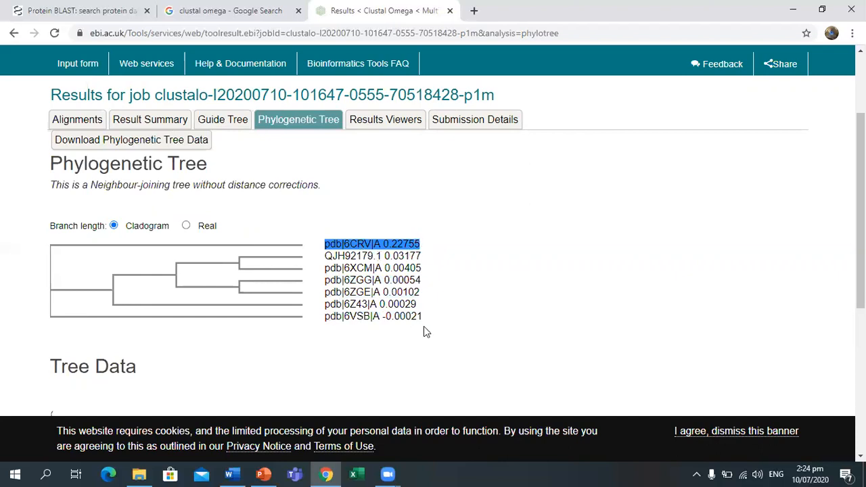
pyautogui.moveTo(325, 317); pyautogui.dragTo(424, 326)
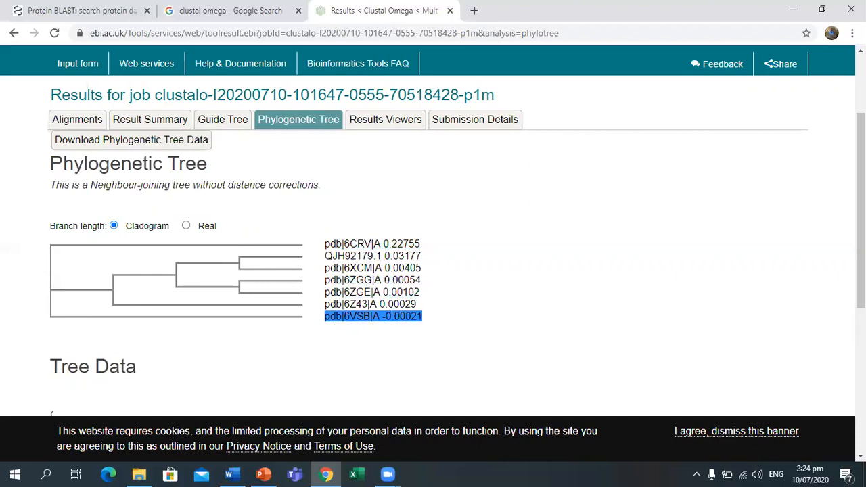
pyautogui.click(850, 271)
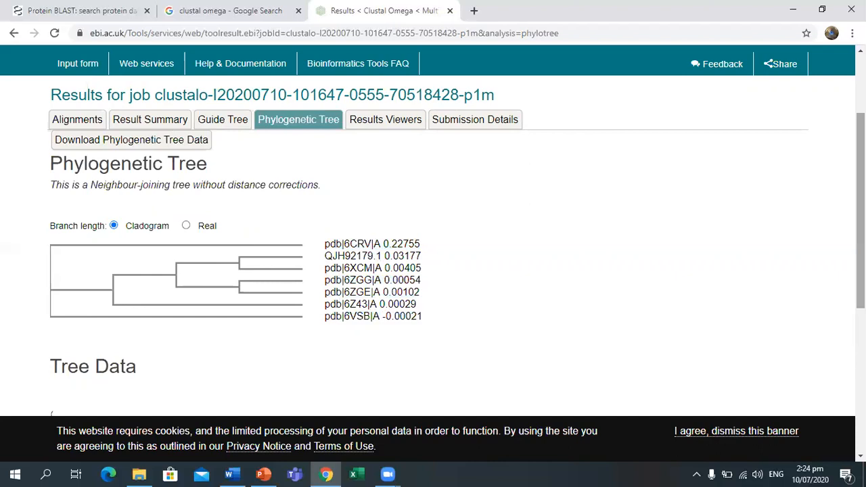
pyautogui.scroll(-3, 832, 148)
pyautogui.scroll(3, 832, 148)
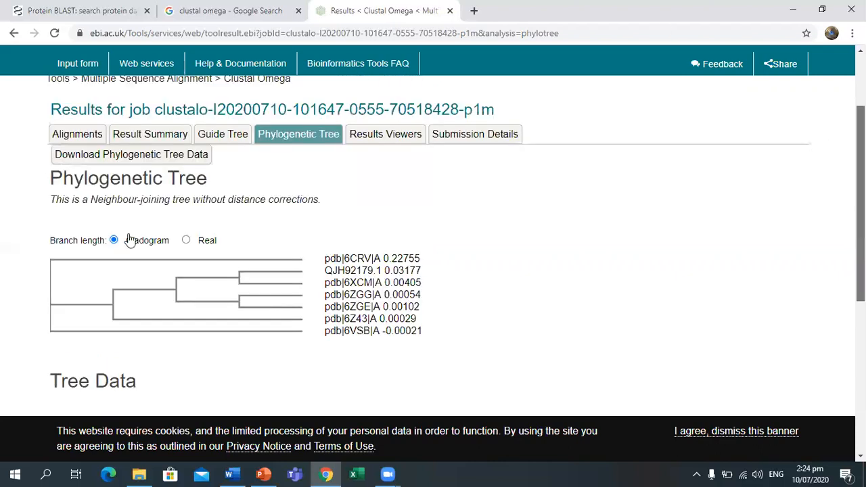
# Open the guide tree of the same alignment job and look over its phylogram.
pyautogui.scroll(2, 78, 135)
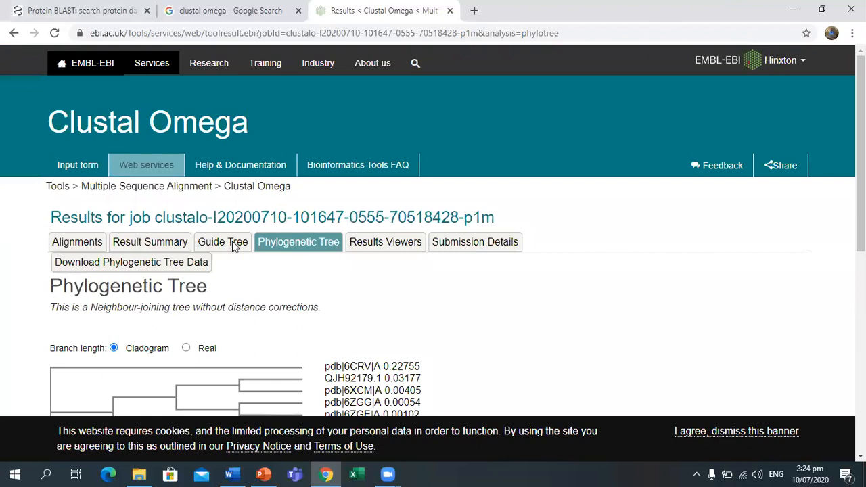
pyautogui.click(223, 242)
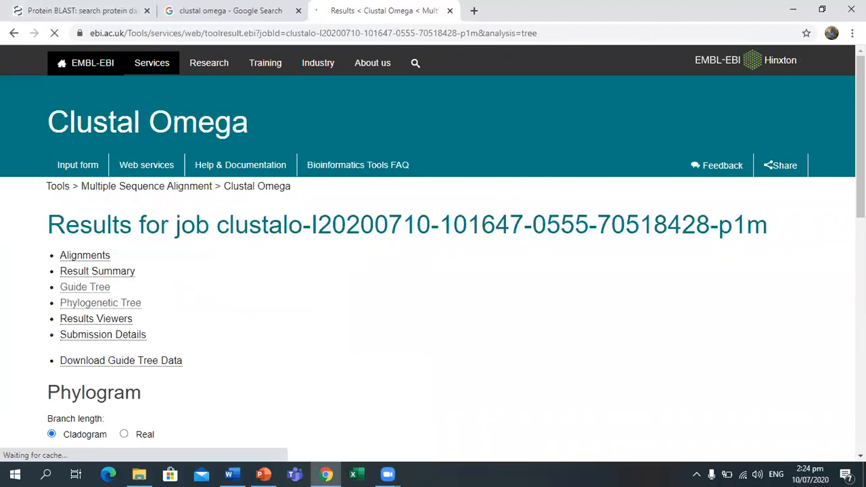
pyautogui.scroll(-2, 433, 237)
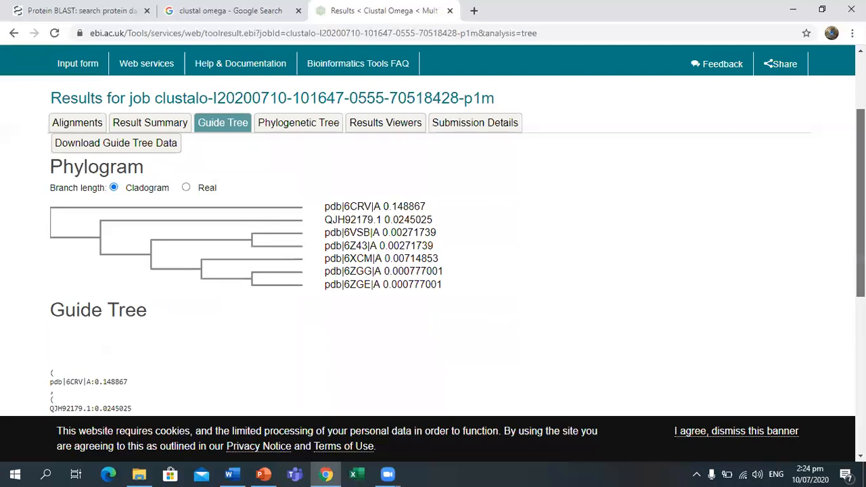
pyautogui.scroll(-1, 433, 243)
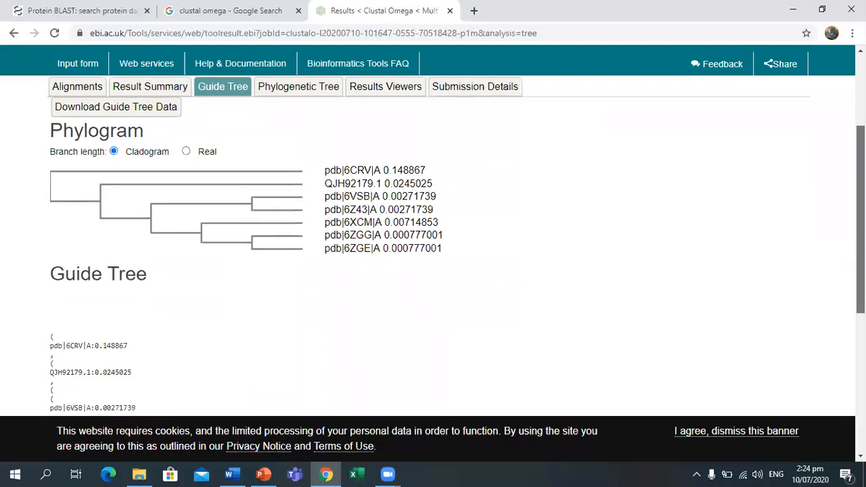
pyautogui.scroll(2, 457, 414)
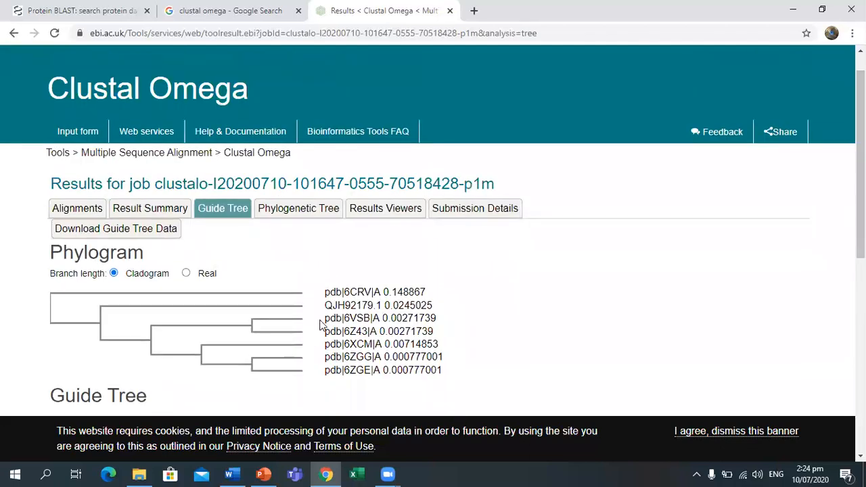
# Compare the 6VSB and 6Z43 pair with the separate 6CRV branch in the guide tree's phylogram.
pyautogui.moveTo(327, 319); pyautogui.dragTo(357, 332)
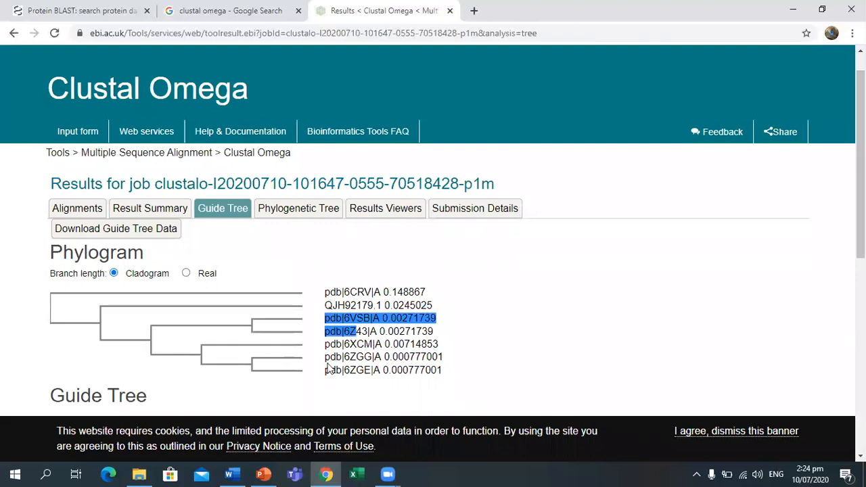
pyautogui.click(212, 344)
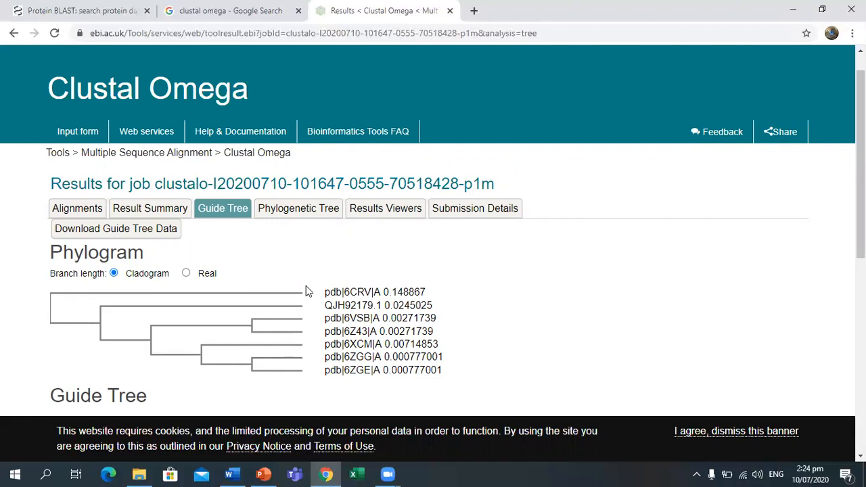
pyautogui.moveTo(324, 288); pyautogui.dragTo(439, 296)
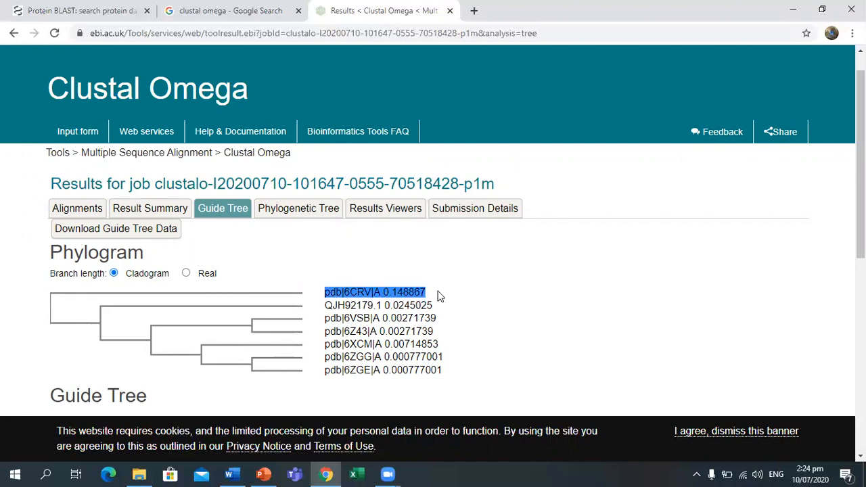
pyautogui.click(249, 323)
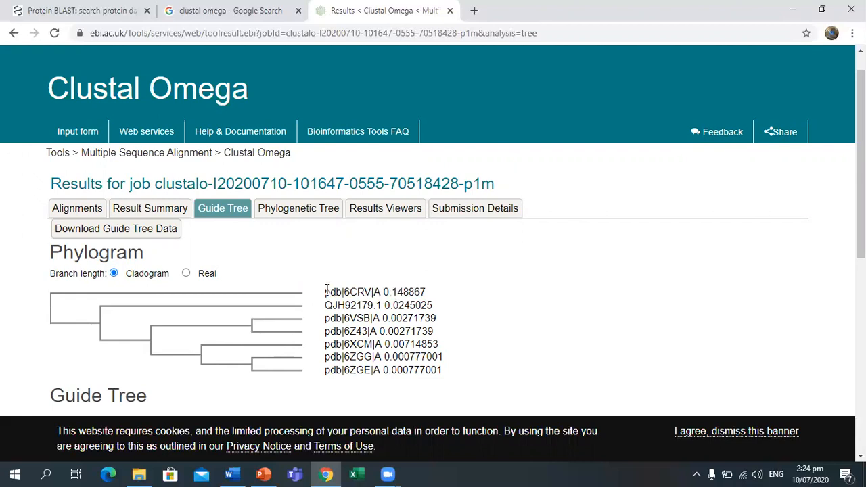
pyautogui.moveTo(356, 302); pyautogui.dragTo(321, 336)
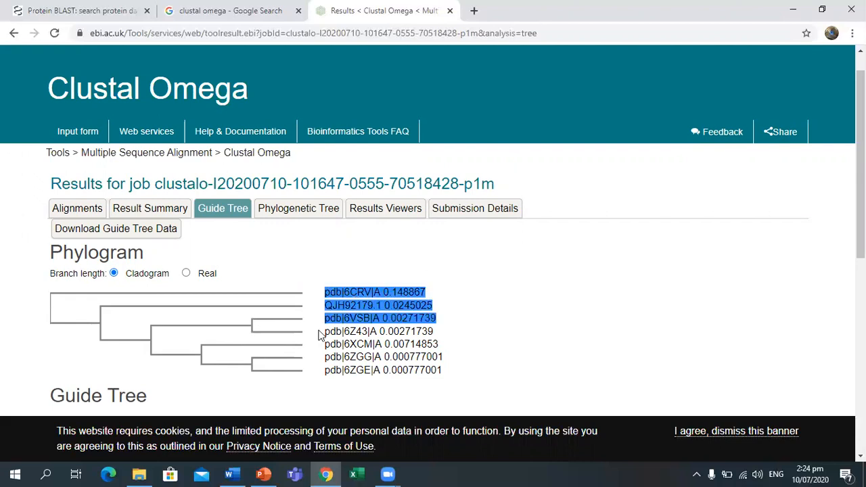
pyautogui.click(294, 359)
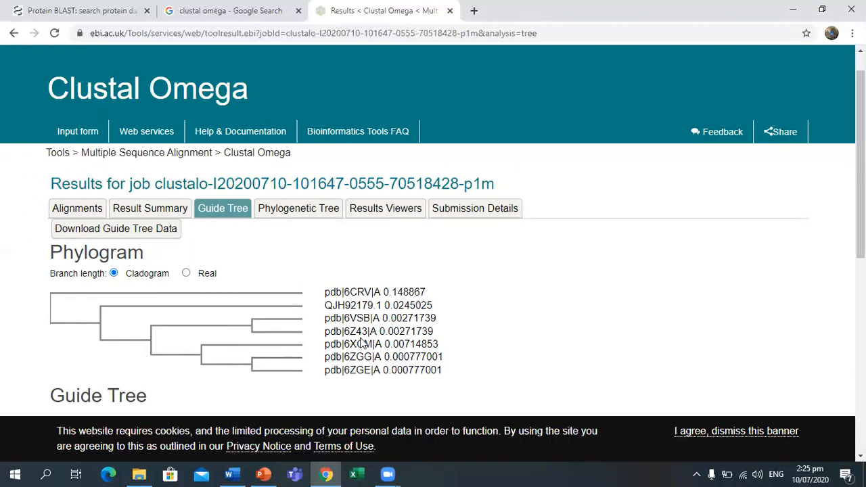
# Highlight 6Z43 and the closely paired 6ZGG and 6ZGE entries to examine their branch values in the phylogram.
pyautogui.scroll(-1, 364, 344)
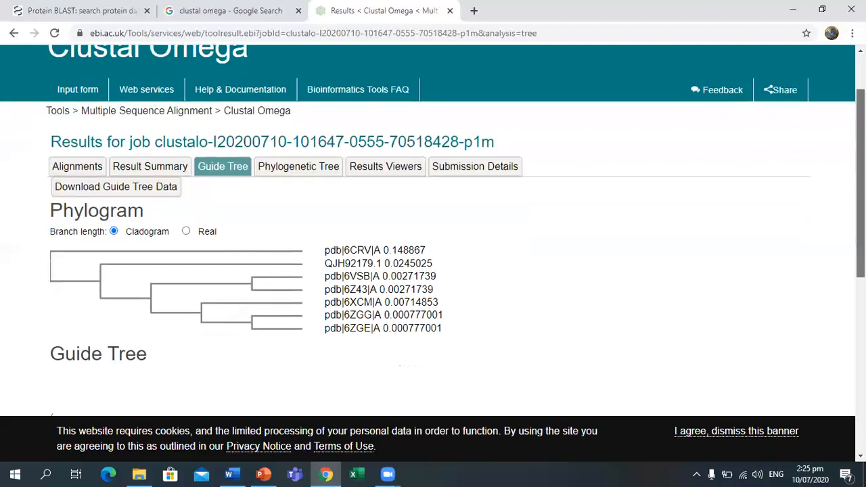
pyautogui.scroll(-1, 516, 286)
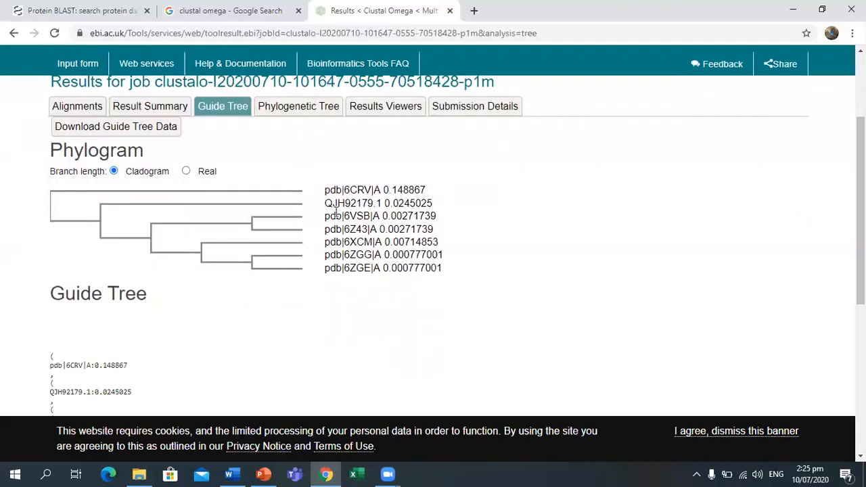
pyautogui.moveTo(330, 228); pyautogui.dragTo(441, 236)
pyautogui.moveTo(325, 255); pyautogui.dragTo(437, 269)
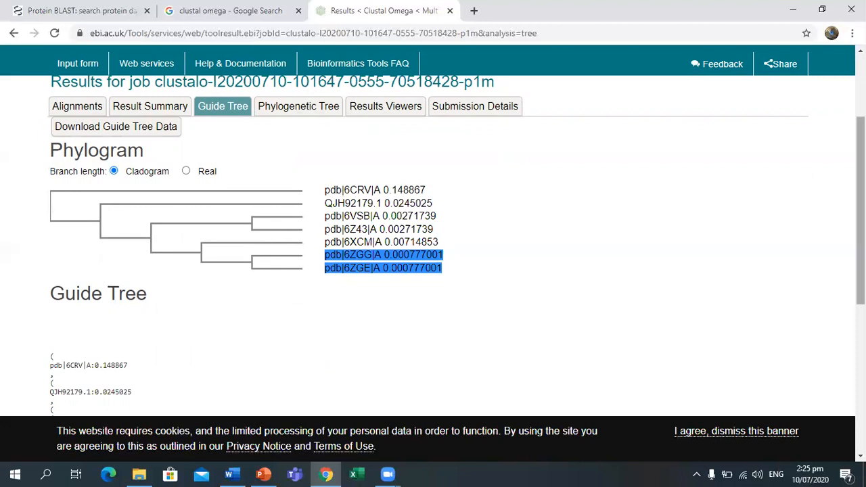
# Check the text-format guide tree data beneath the phylogram and return to the tree.
pyautogui.scroll(-2, 861, 223)
pyautogui.scroll(-1, 861, 224)
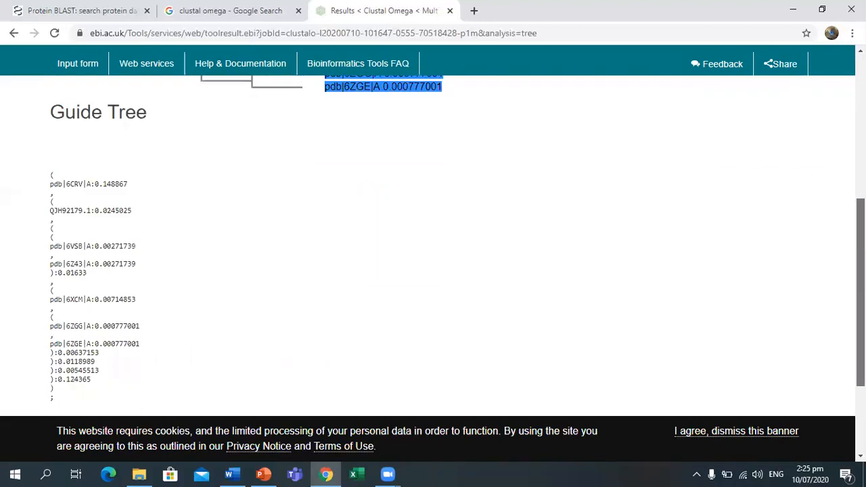
pyautogui.scroll(2, 861, 224)
pyautogui.scroll(1, 433, 243)
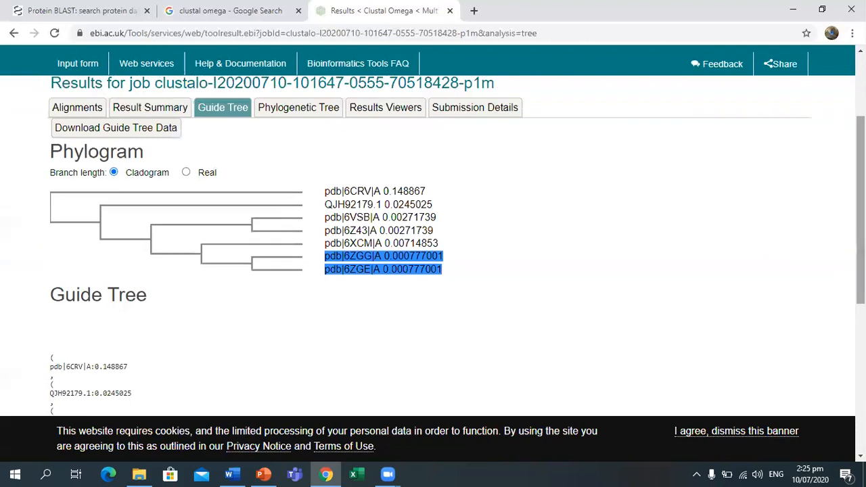
pyautogui.scroll(1, 433, 244)
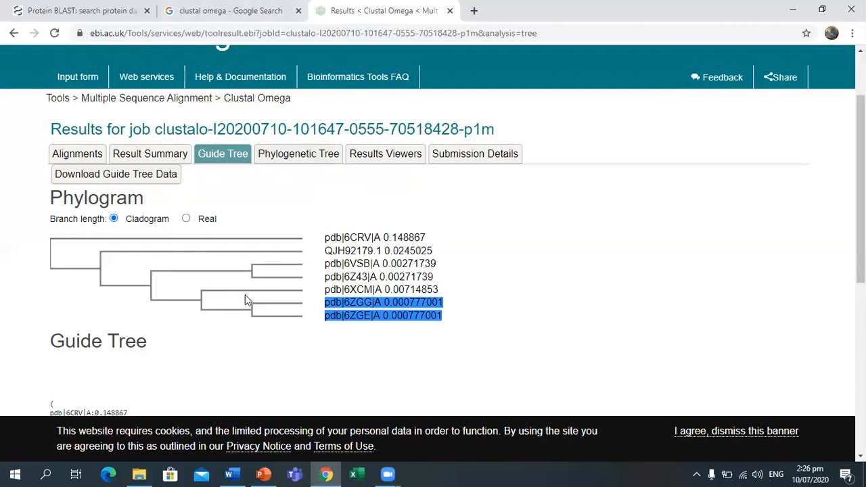
# Switch to the Lab 9 Phylogeny presentation in PowerPoint and go to the slide "Tools used to construct phylogeny".
pyautogui.moveTo(238, 473)
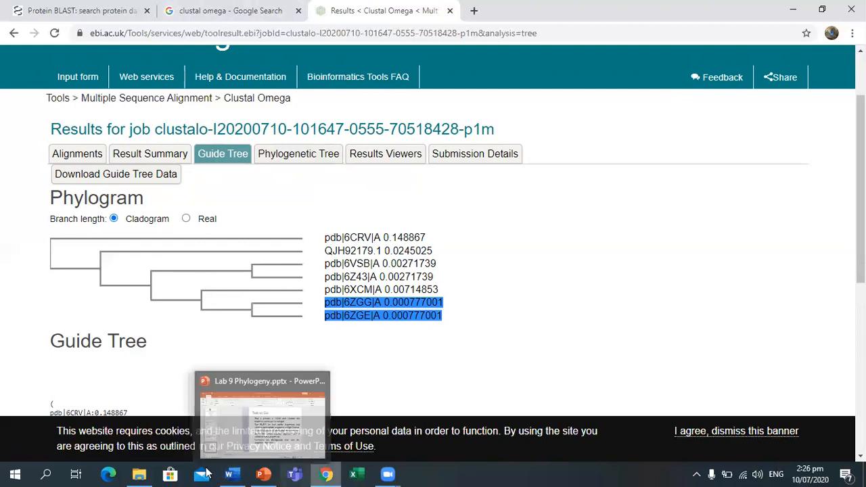
pyautogui.click(263, 474)
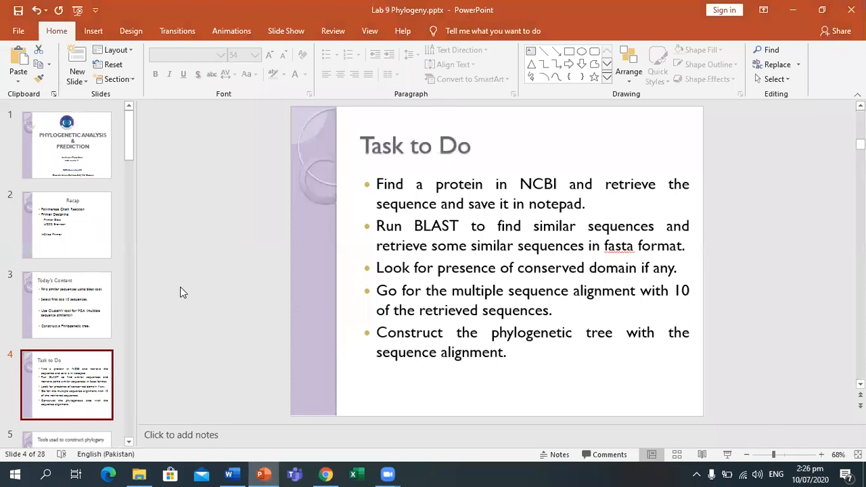
pyautogui.scroll(-1, 180, 288)
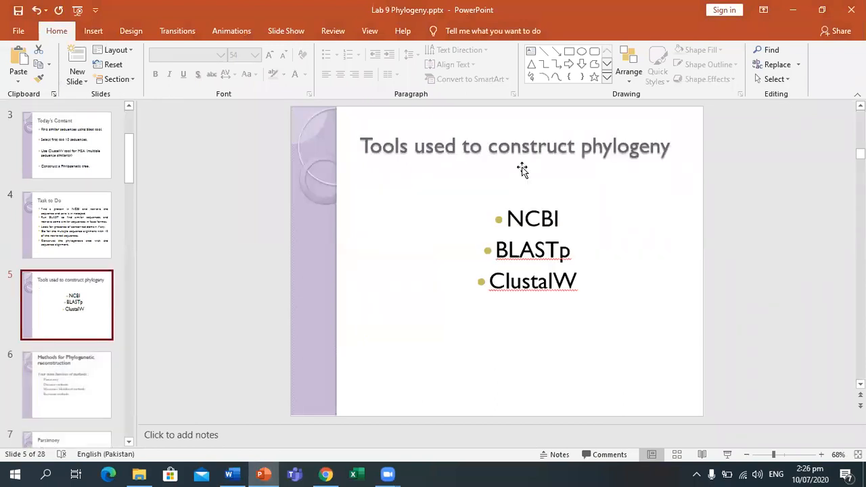
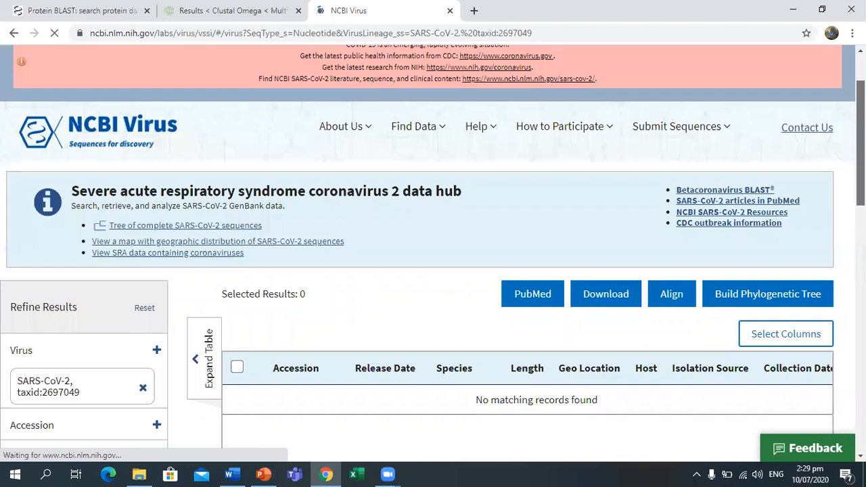
# Look over the SARS-CoV-2 data hub and its results table on the NCBI Virus page in the browser.
pyautogui.scroll(-1, 433, 270)
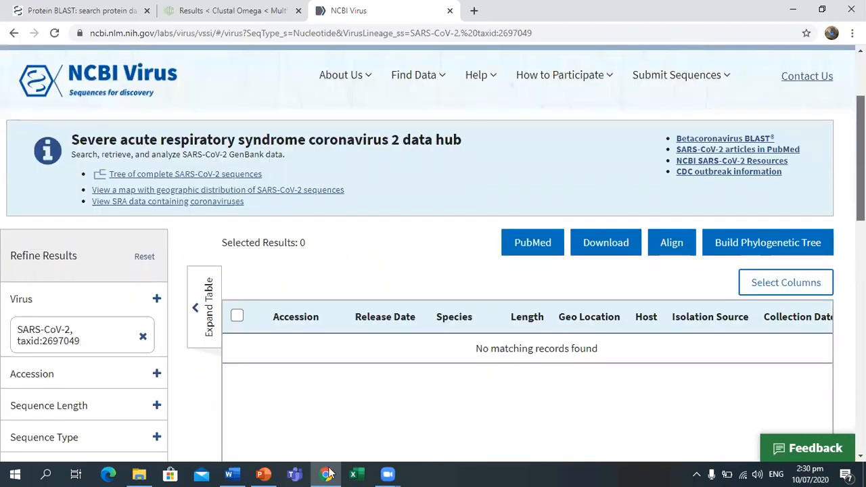
# Look over the nucleotide records and the analysis options above the results table of the SARS-CoV-2 data hub.
pyautogui.scroll(-3, 433, 271)
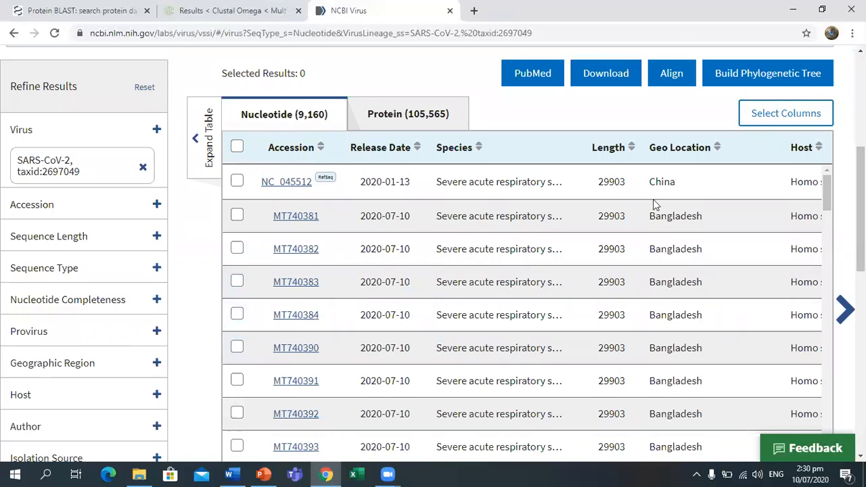
pyautogui.scroll(1, 433, 271)
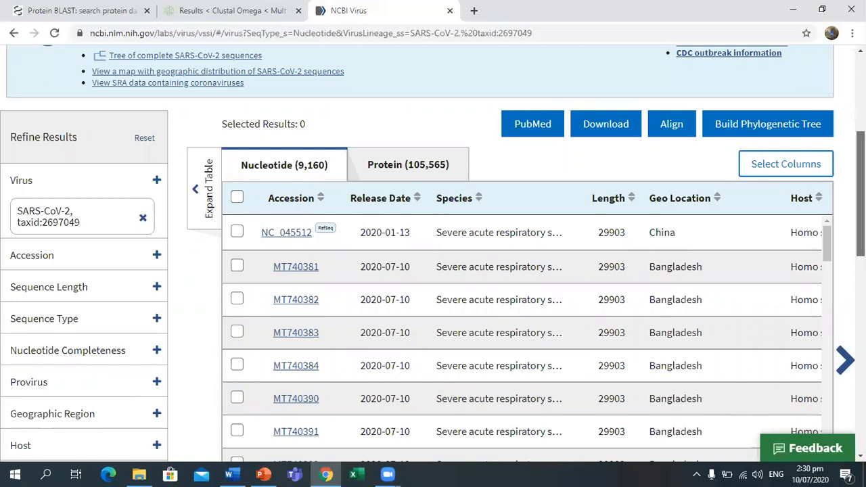
pyautogui.scroll(1, 433, 270)
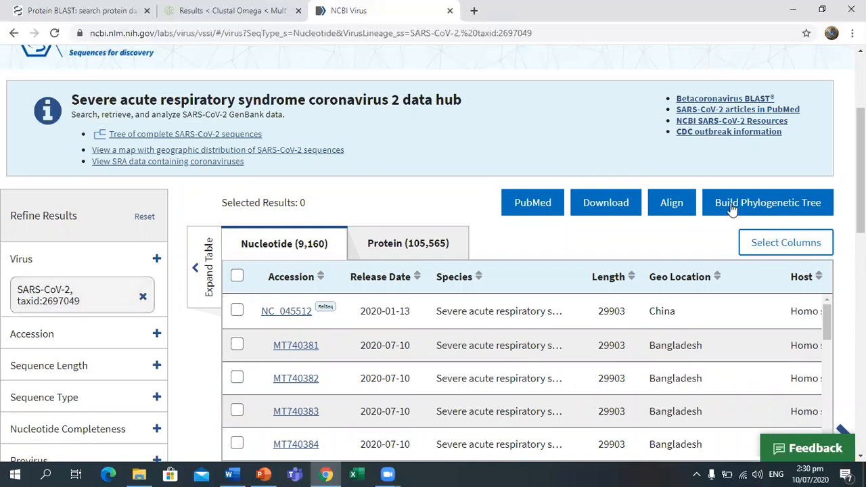
# Show the protein records in the results table and view their columns through to Collection Date.
pyautogui.click(399, 246)
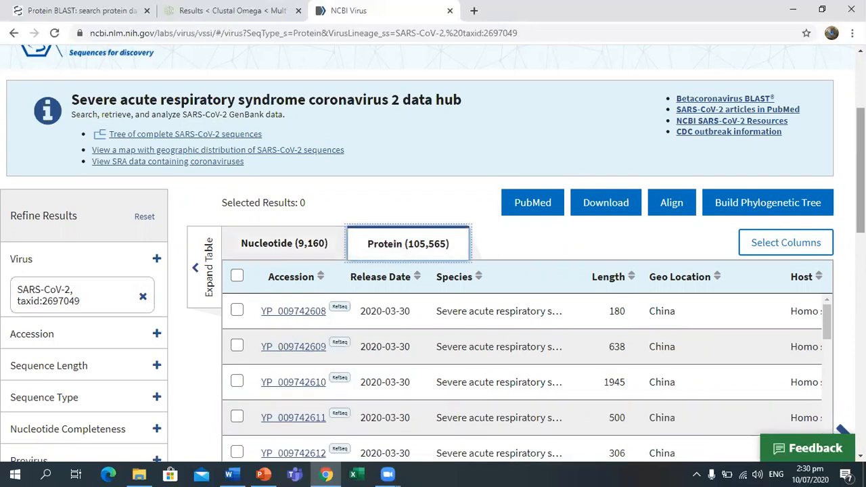
pyautogui.moveTo(861, 169); pyautogui.dragTo(861, 174)
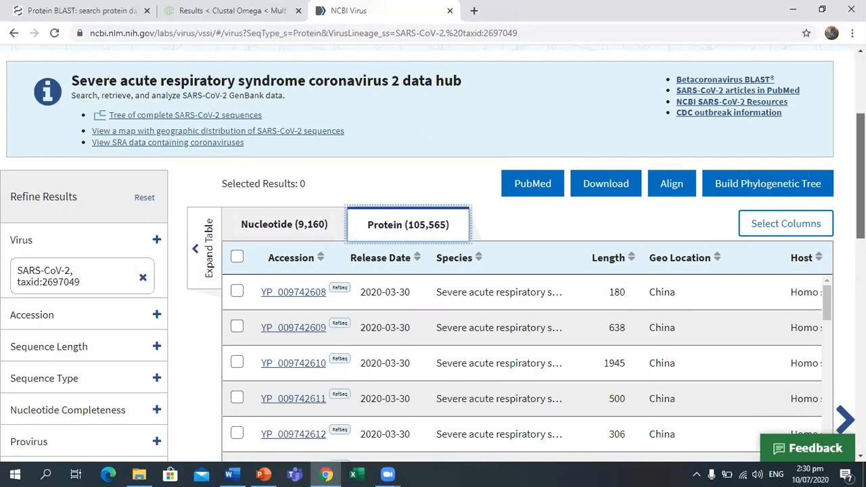
pyautogui.scroll(-1, 808, 227)
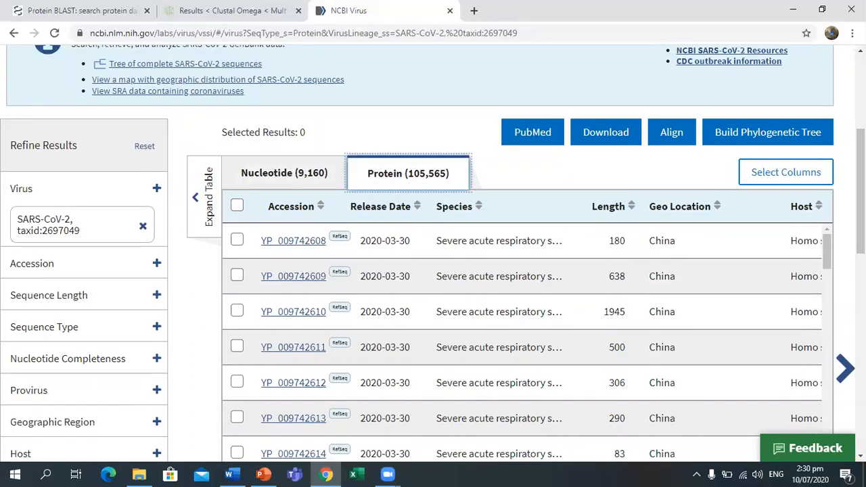
pyautogui.scroll(-10, 585, 167)
pyautogui.scroll(-2, 547, 132)
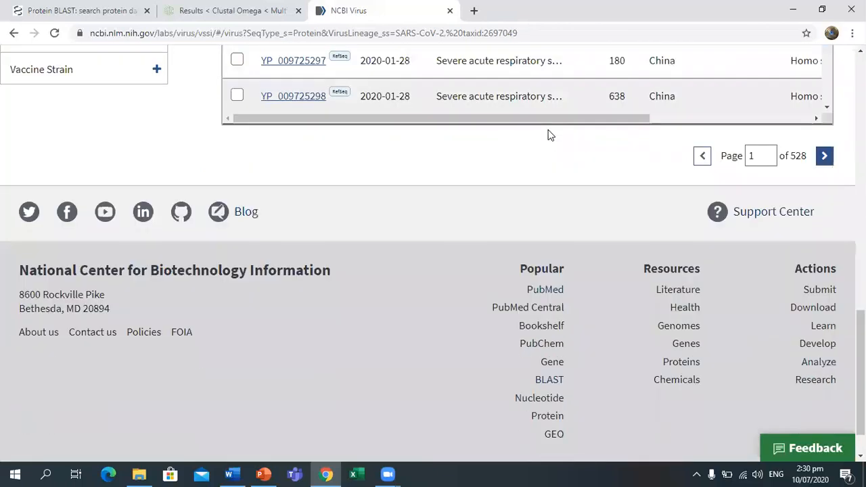
pyautogui.hscroll(1, 771, 141)
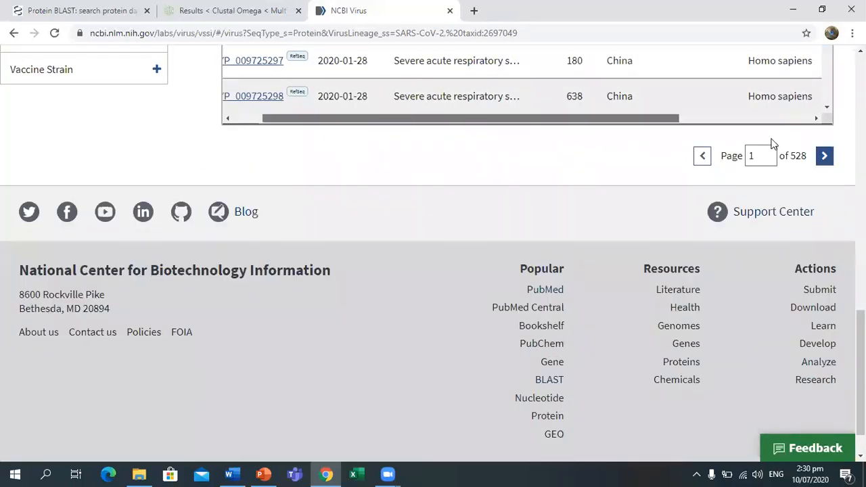
pyautogui.hscroll(4, 528, 81)
pyautogui.scroll(4, 433, 271)
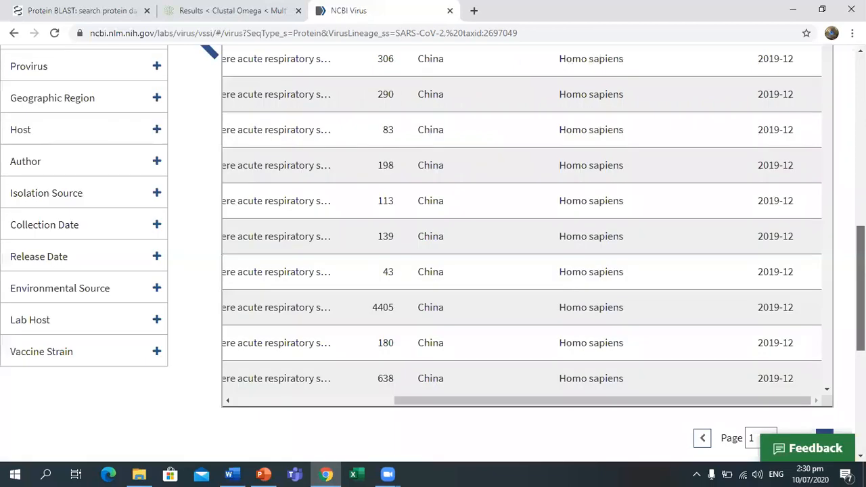
pyautogui.scroll(5, 433, 271)
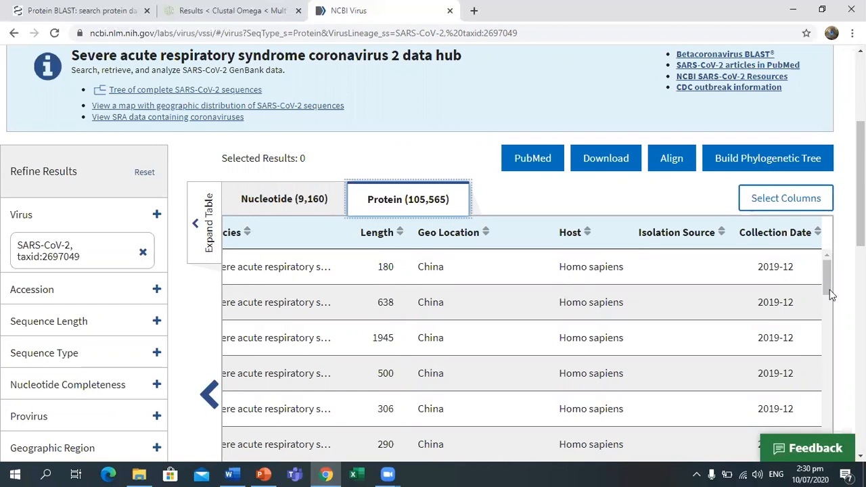
# Browse further down the protein records to the Bangladesh entries and bring their Accession column back into view.
pyautogui.moveTo(829, 297); pyautogui.dragTo(837, 334)
pyautogui.scroll(-3, 836, 336)
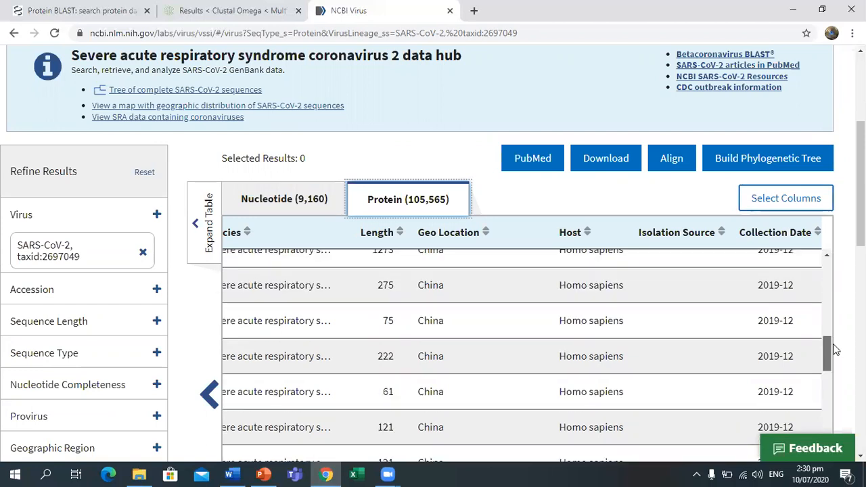
pyautogui.moveTo(839, 395); pyautogui.dragTo(843, 485)
pyautogui.moveTo(842, 442); pyautogui.dragTo(843, 441)
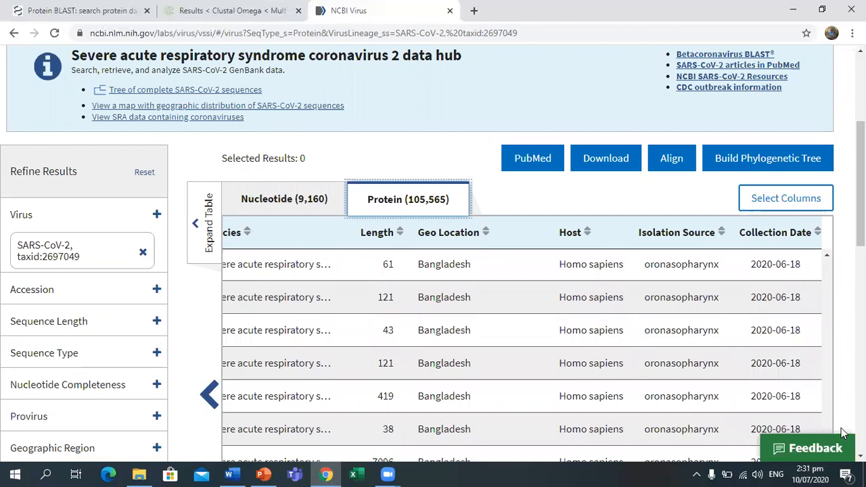
pyautogui.scroll(-5, 615, 232)
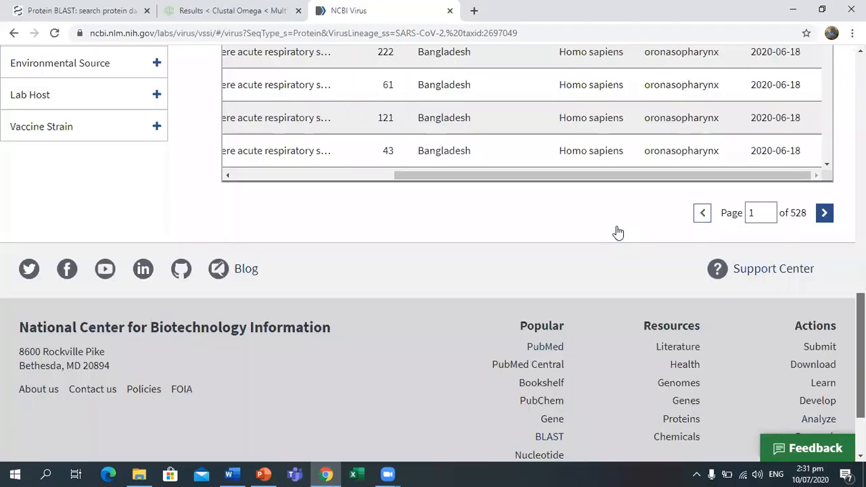
pyautogui.moveTo(446, 176); pyautogui.dragTo(285, 176)
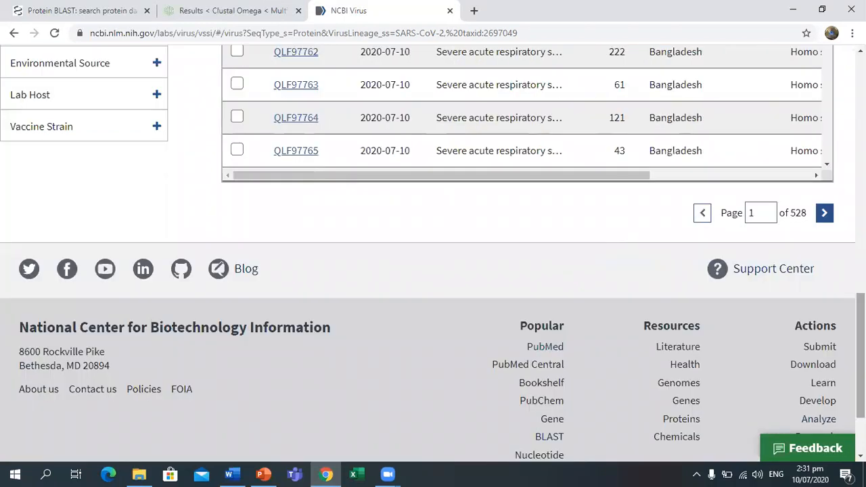
pyautogui.scroll(5, 798, 337)
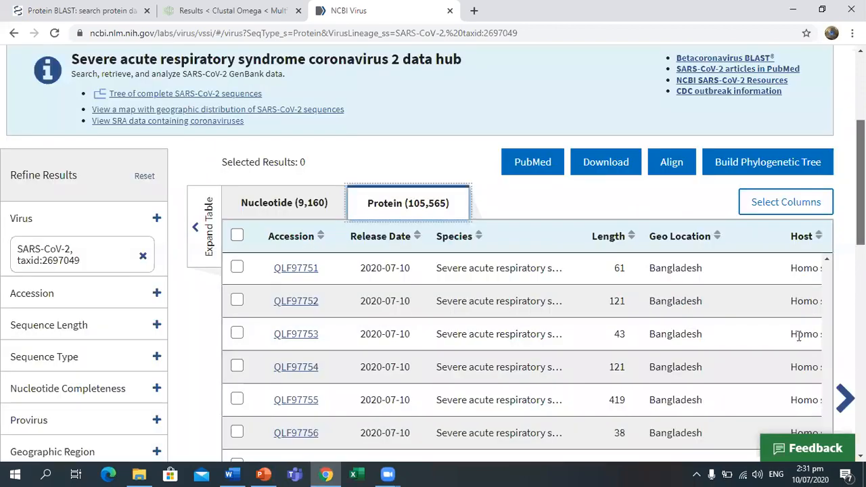
# Open the full NCBI Protein record of accession QLF97751, checking the FASTA sequences in the Word document Phylogeny test.docx while it loads.
pyautogui.click(284, 271)
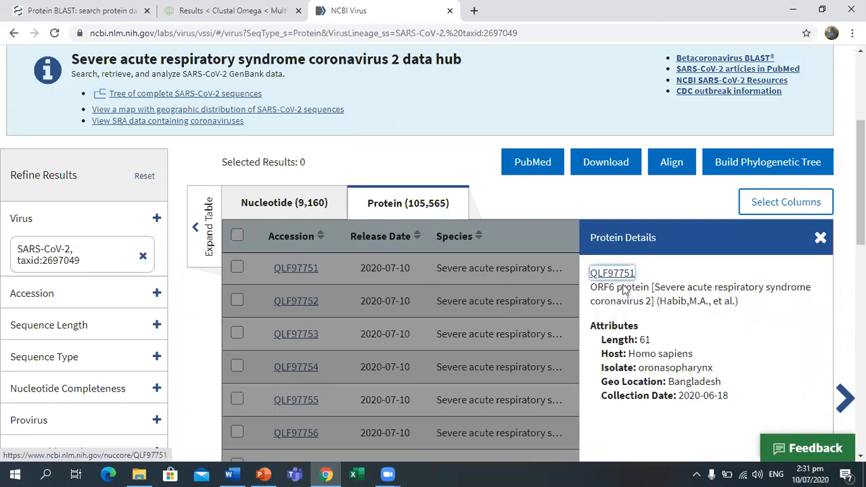
pyautogui.click(621, 276)
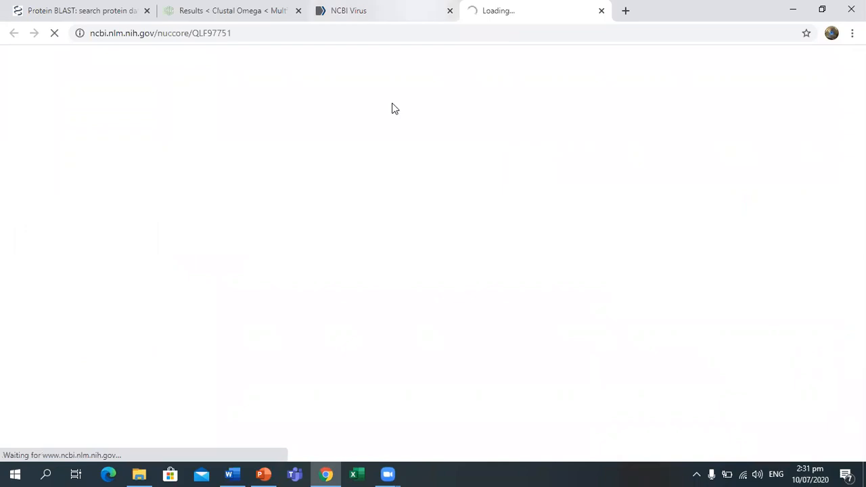
pyautogui.click(231, 473)
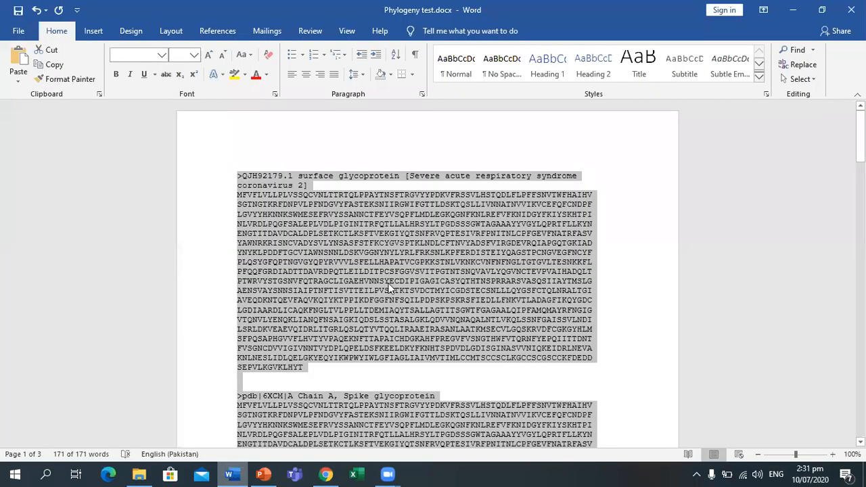
pyautogui.click(331, 474)
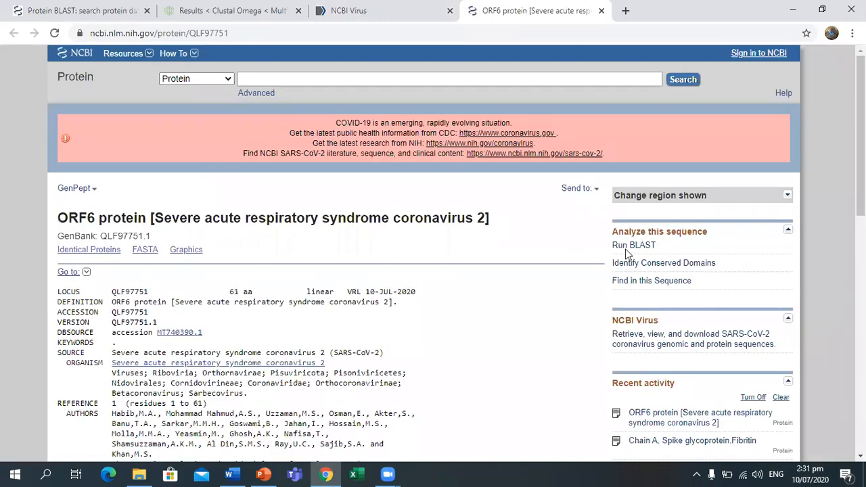
# Return to the NCBI Virus results and close the Protein Details of QLF97751.
pyautogui.hotkey('ctrl', 'shift', 'Tab')
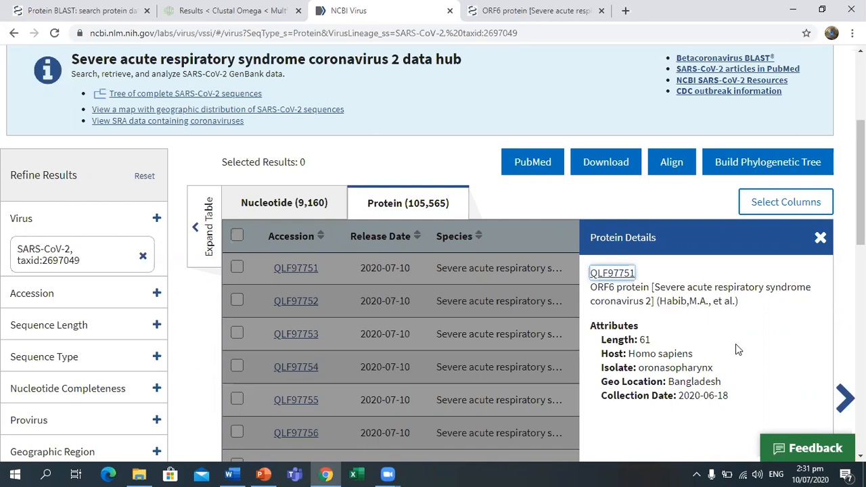
pyautogui.click(821, 240)
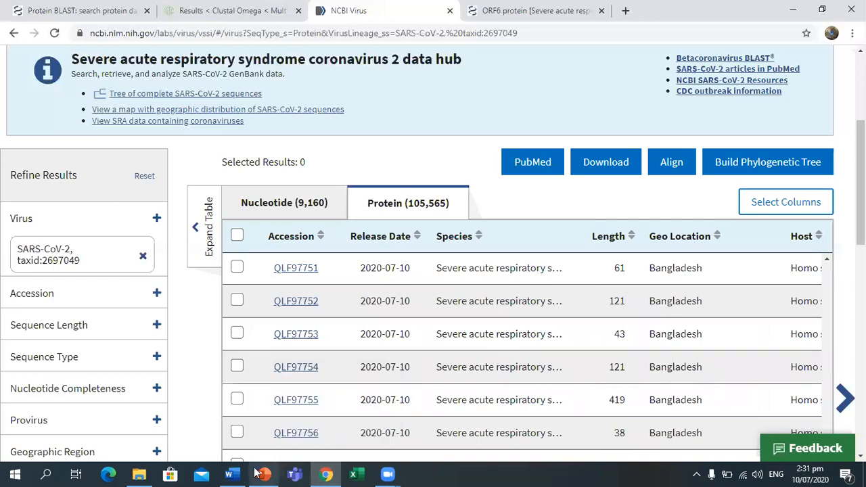
# Switch to the PowerPoint presentation and copy the "Versions of Corona Virus" link from the Data set slide.
pyautogui.moveTo(265, 473)
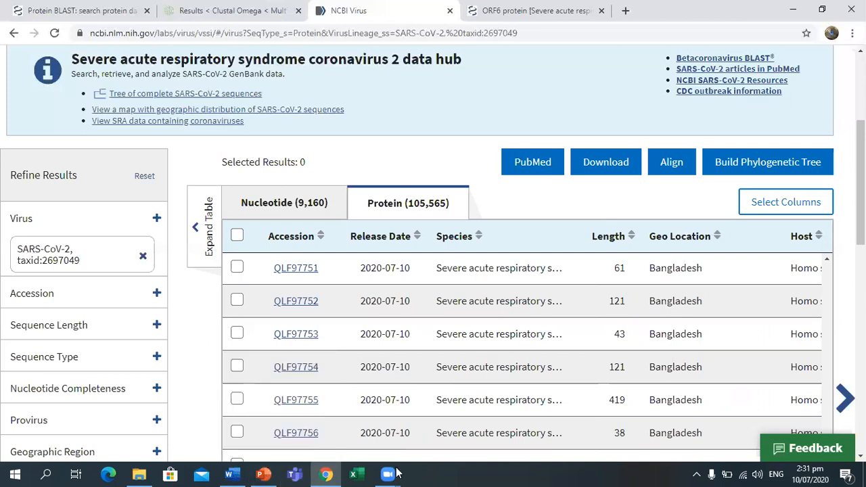
pyautogui.click(264, 473)
pyautogui.moveTo(377, 352); pyautogui.dragTo(522, 376)
pyautogui.hotkey('ctrl', 'c')
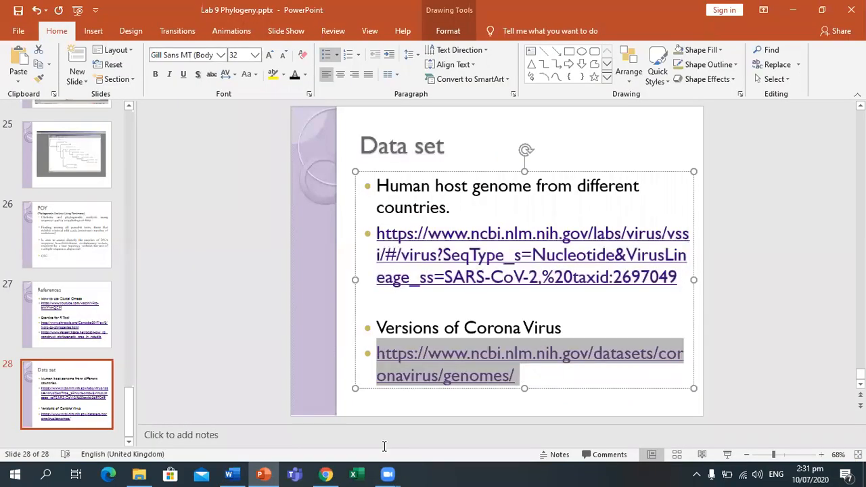
pyautogui.click(328, 474)
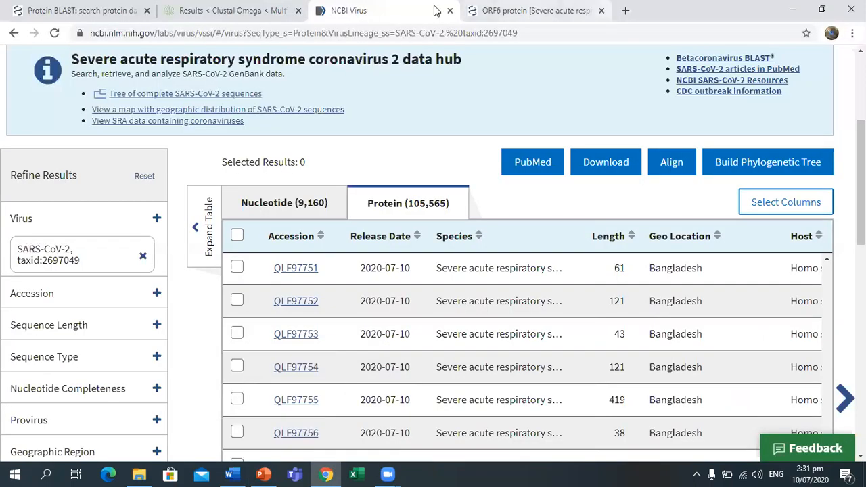
pyautogui.middleClick(477, 12)
pyautogui.click(478, 12)
pyautogui.hotkey('ctrl', 'v')
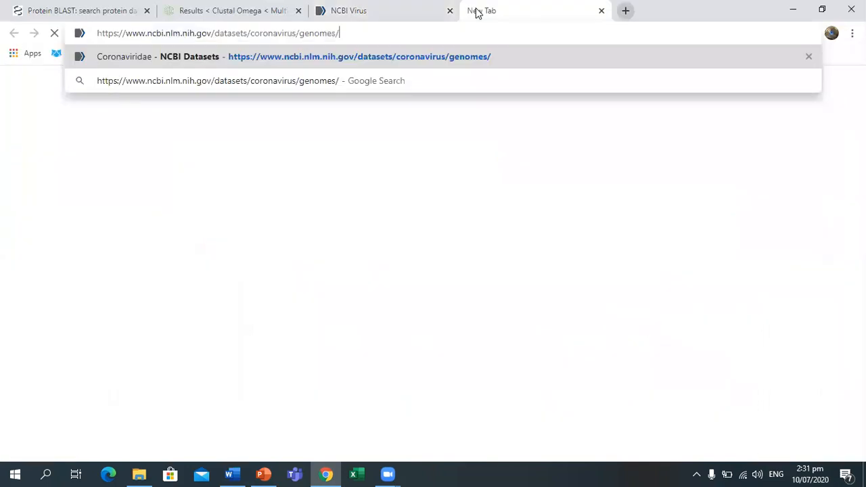
pyautogui.press('Return')
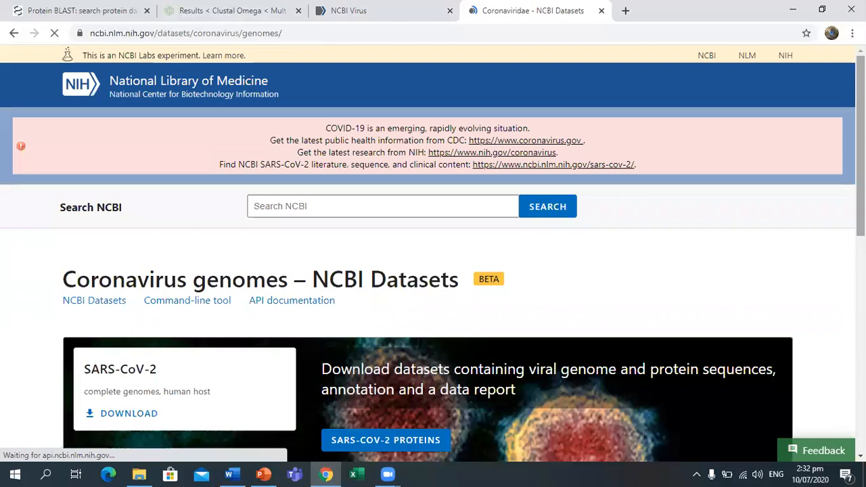
# Go to the Coronaviridae taxonomy table and highlight the Alphacoronavirus, Betacoronavirus and MERS rows in turn.
pyautogui.scroll(-4, 433, 271)
pyautogui.scroll(-1, 296, 239)
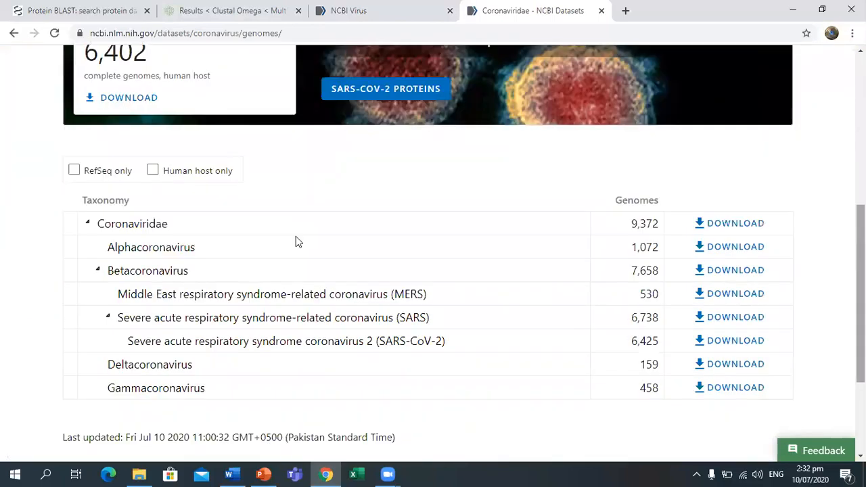
pyautogui.click(105, 233)
pyautogui.click(159, 251)
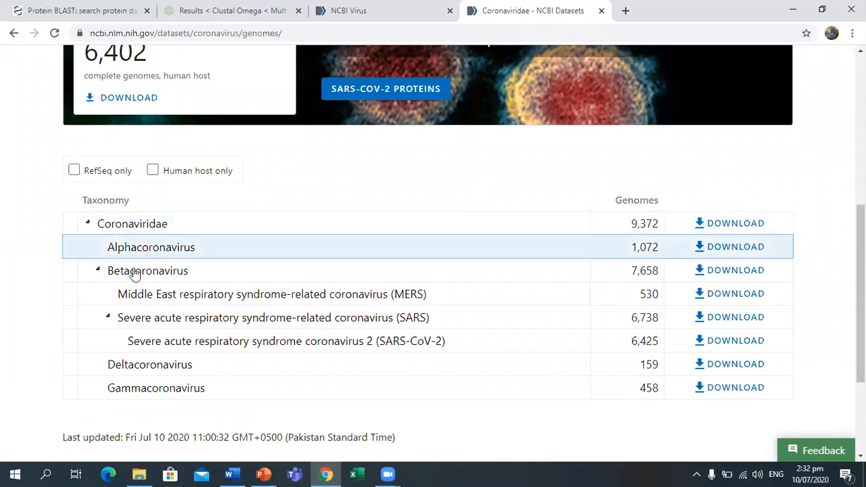
pyautogui.click(221, 280)
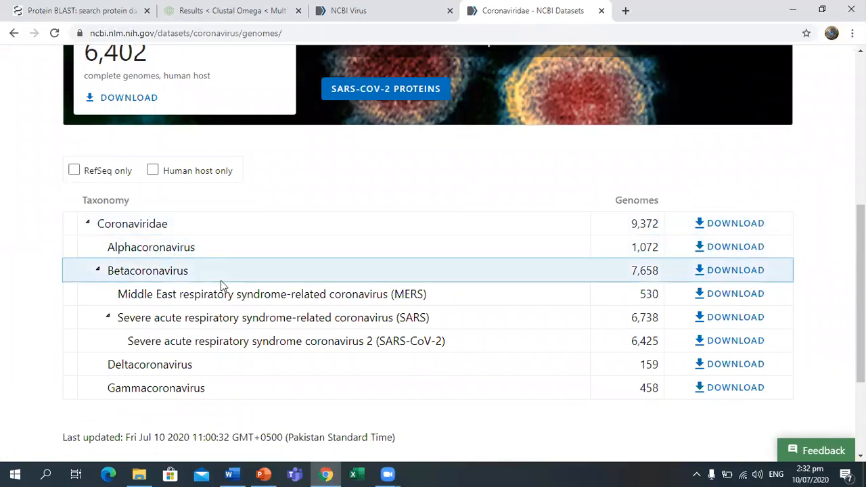
pyautogui.click(157, 298)
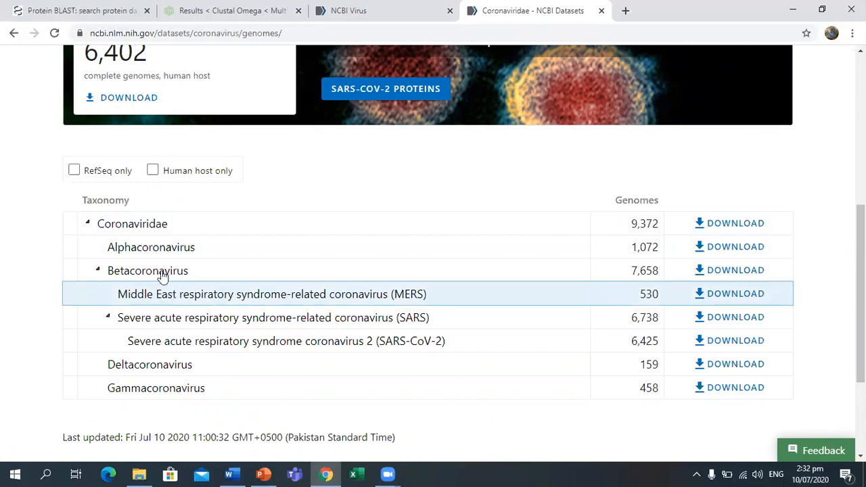
# Compare the Alphacoronavirus and Betacoronavirus rows with the MERS and SARS rows, ending with SARS-CoV-2 highlighted.
pyautogui.click(162, 274)
pyautogui.click(162, 257)
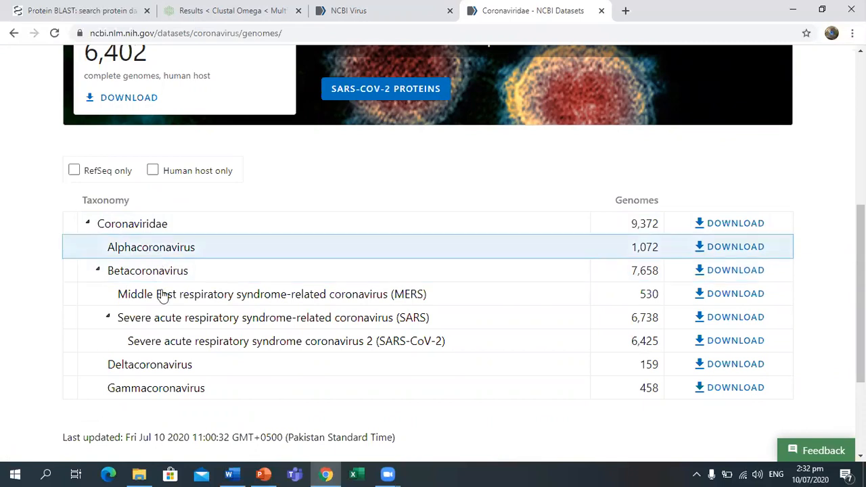
pyautogui.click(162, 318)
pyautogui.click(175, 302)
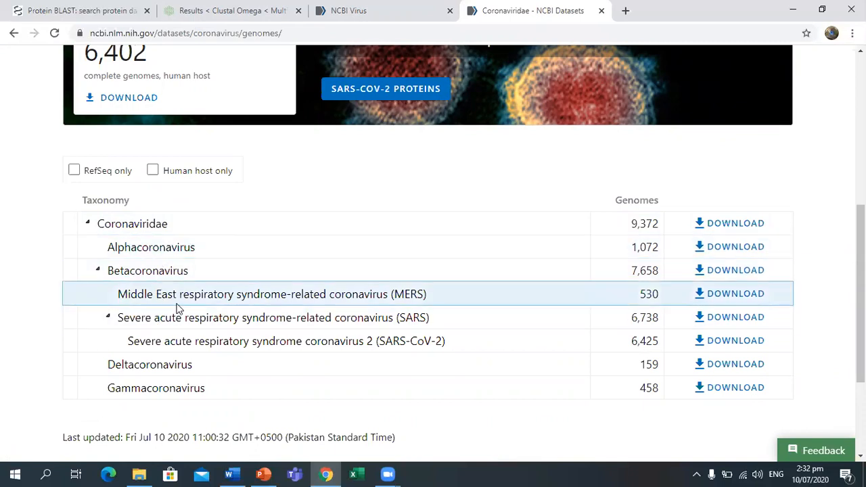
pyautogui.click(409, 278)
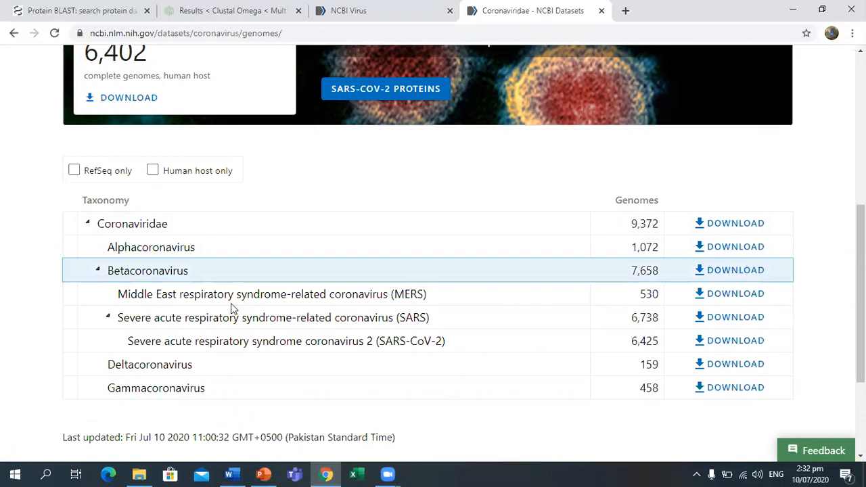
pyautogui.click(335, 305)
pyautogui.click(158, 320)
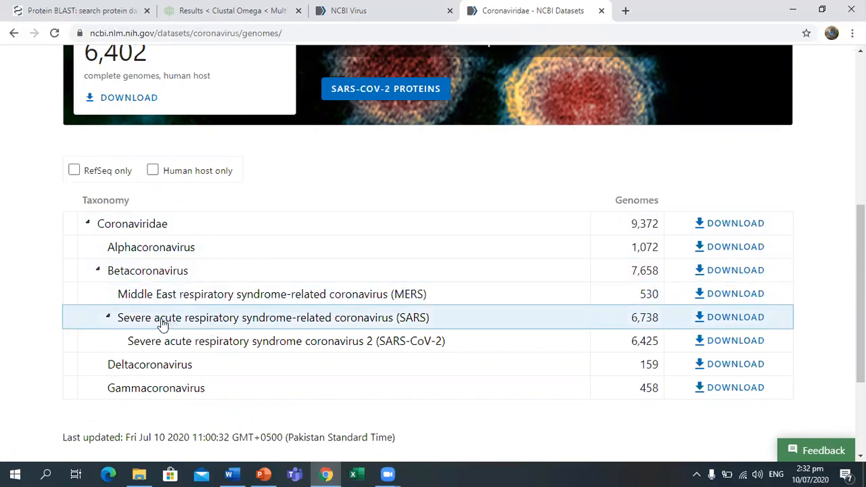
pyautogui.click(196, 344)
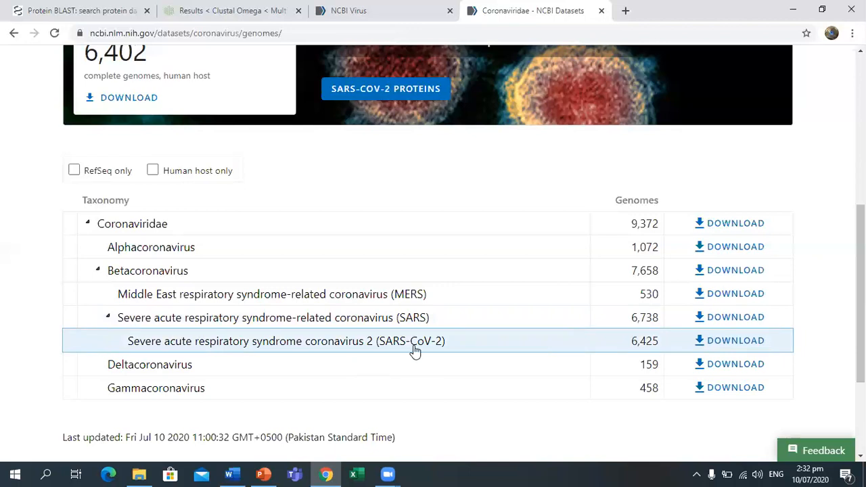
# Compare the Deltacoronavirus and Gammacoronavirus rows with the MERS row, and review the genome counts in the Coronaviridae taxonomy table.
pyautogui.click(168, 375)
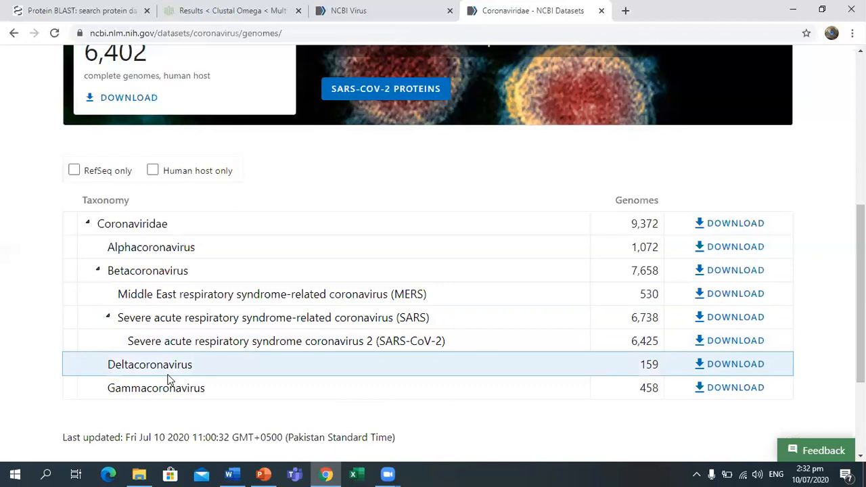
pyautogui.click(144, 297)
pyautogui.click(151, 372)
pyautogui.click(155, 394)
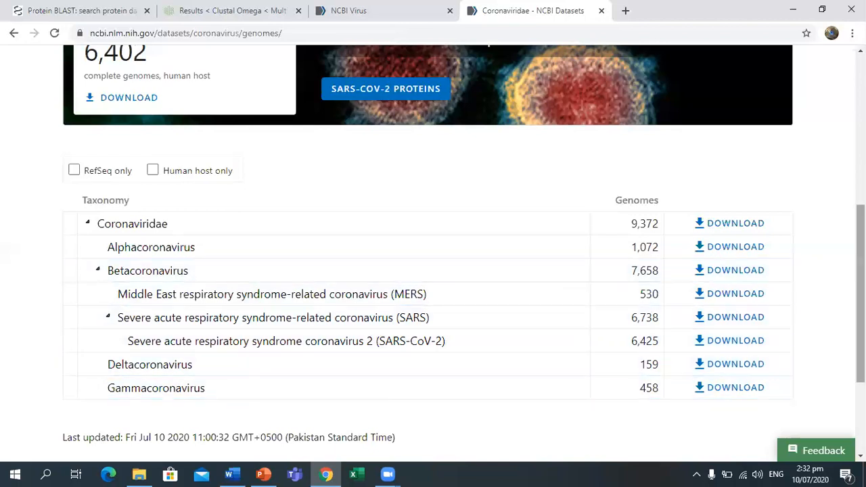
pyautogui.scroll(-2, 433, 271)
pyautogui.scroll(1, 433, 270)
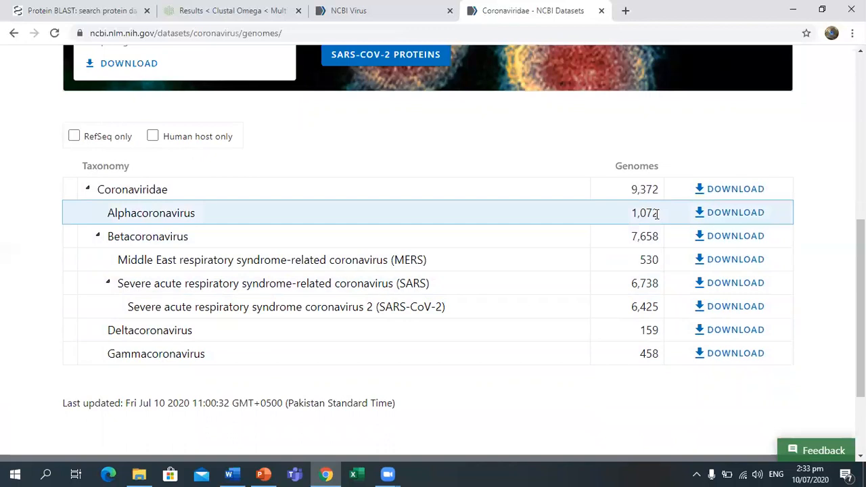
# Revisit the NCBI Virus protein results, then return to the Data set slide in PowerPoint and deselect its link text.
pyautogui.click(361, 6)
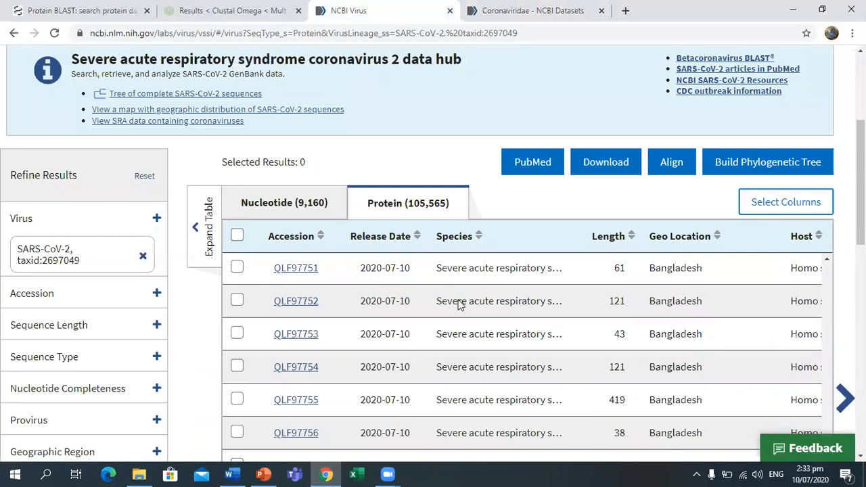
pyautogui.click(264, 474)
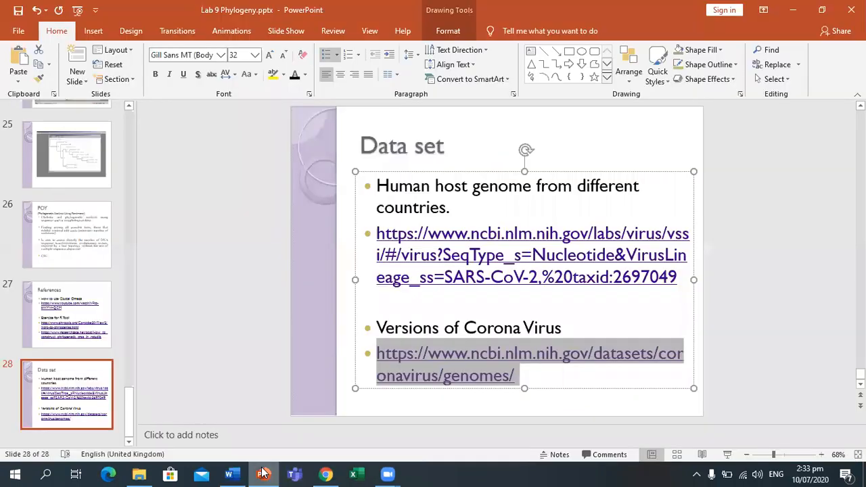
pyautogui.click(437, 121)
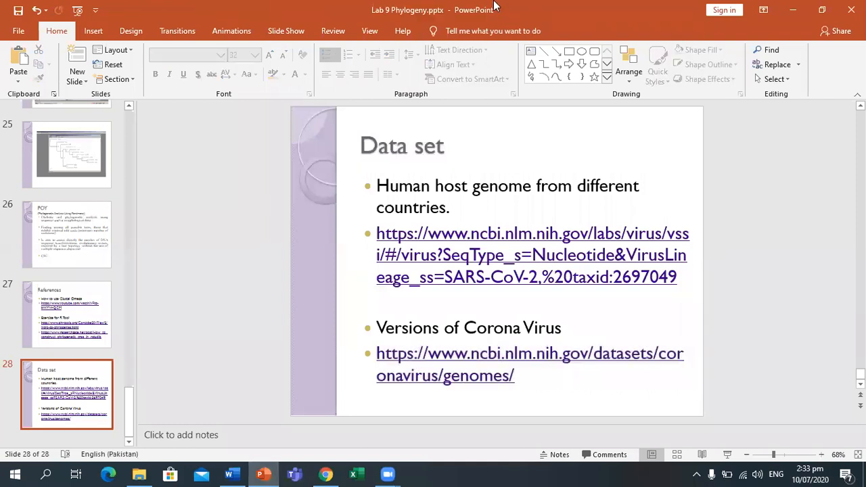